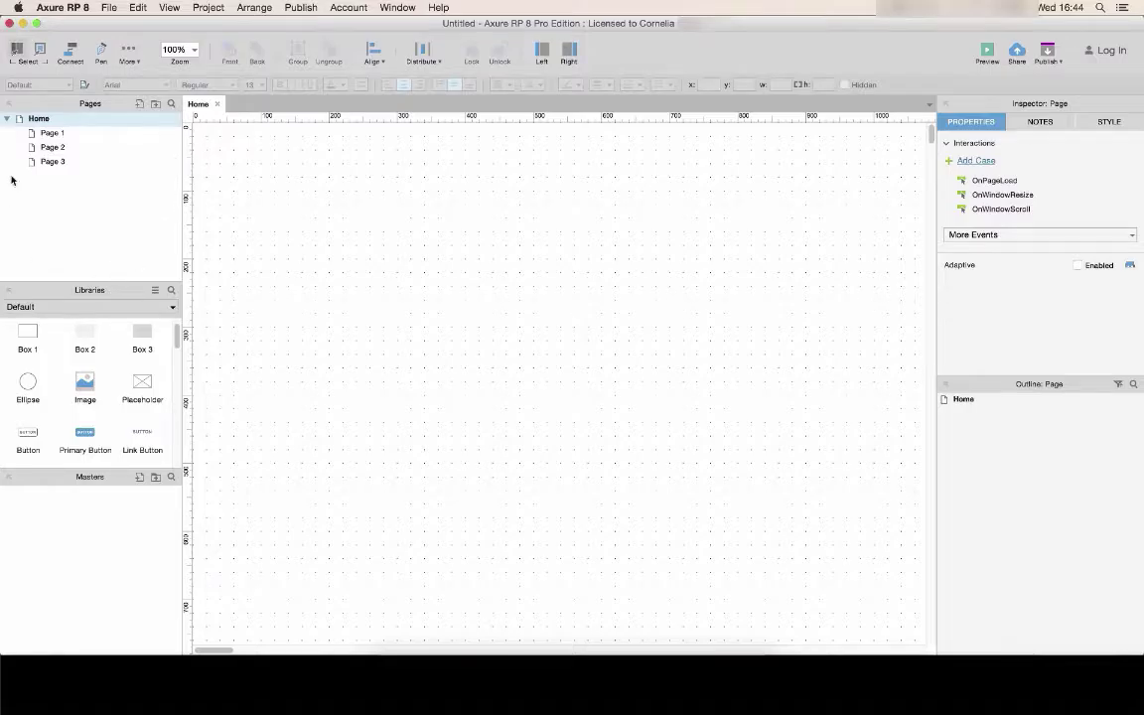
# Rename Page 1 to List page and Page 2 to Content page.
pyautogui.click(53, 134)
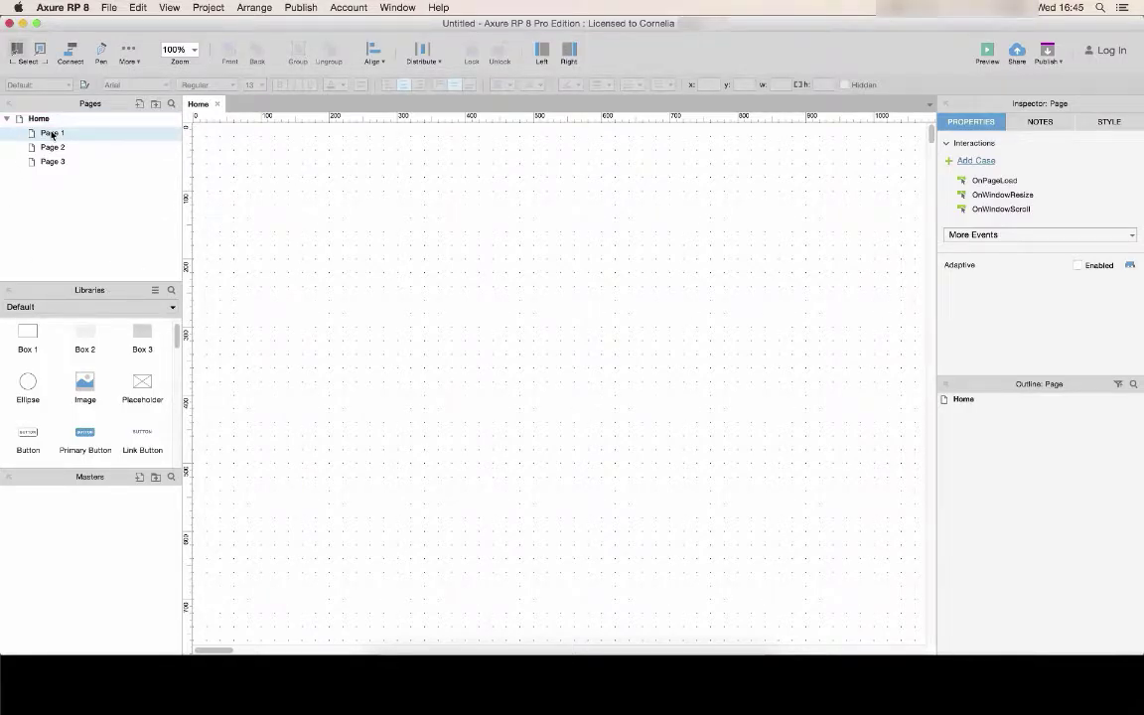
pyautogui.click(52, 132)
pyautogui.write('List pa')
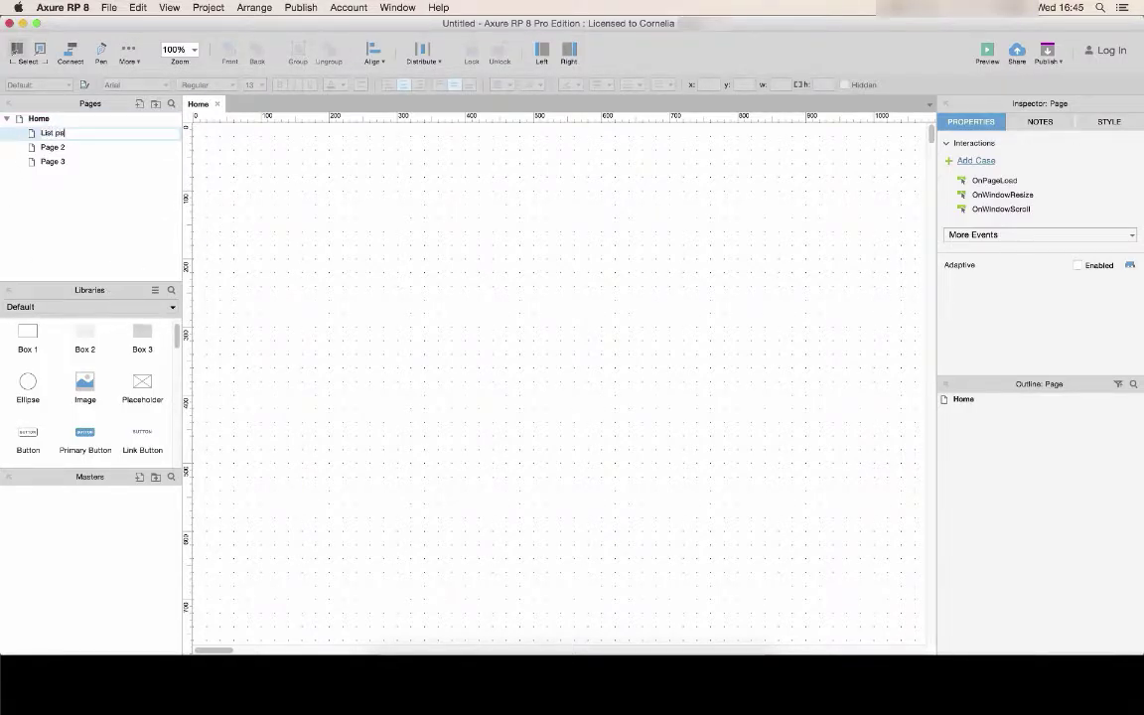
pyautogui.click(62, 146)
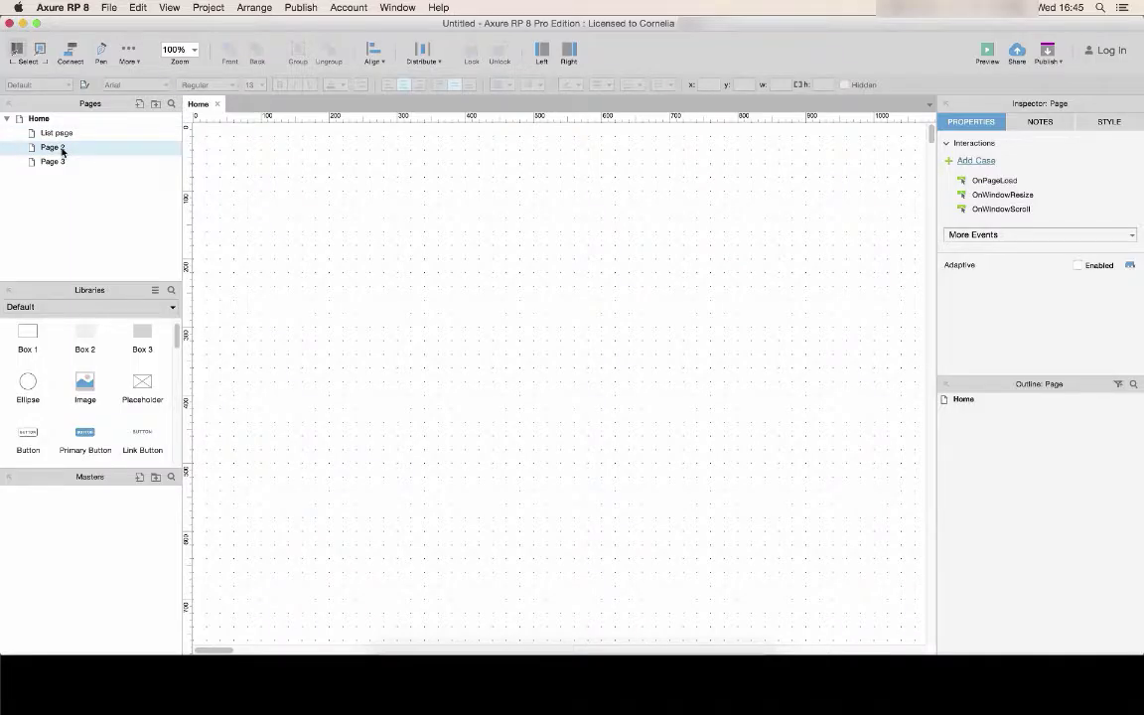
pyautogui.click(62, 147)
pyautogui.write('Content p')
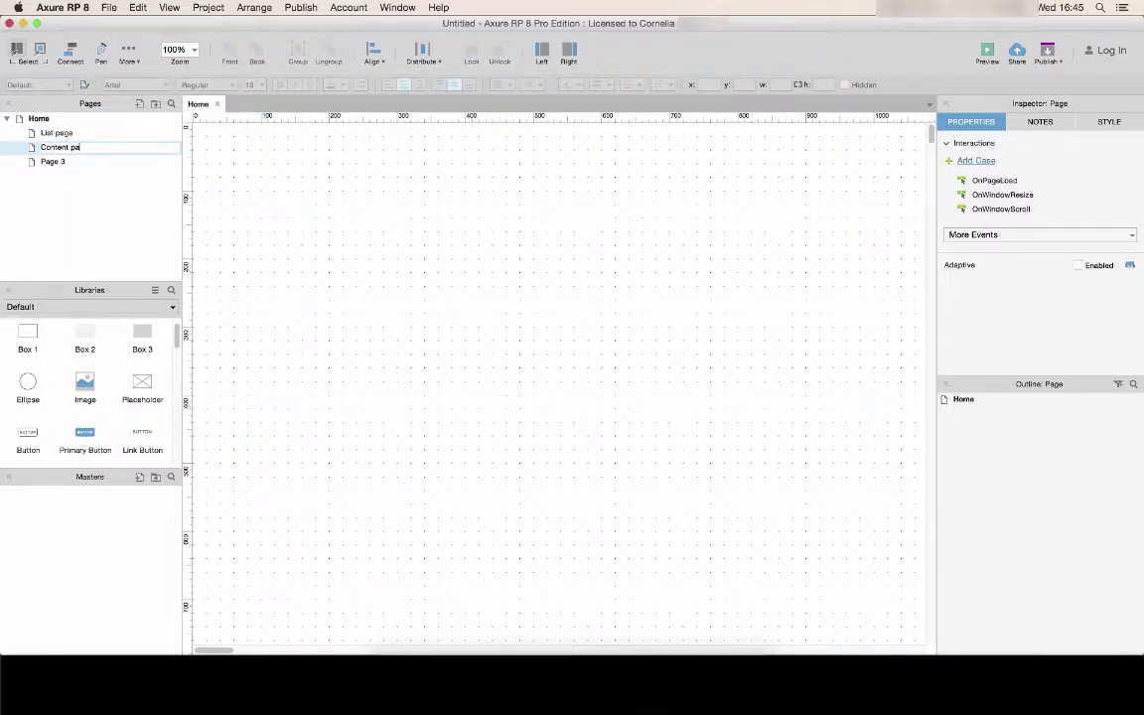
pyautogui.click(69, 163)
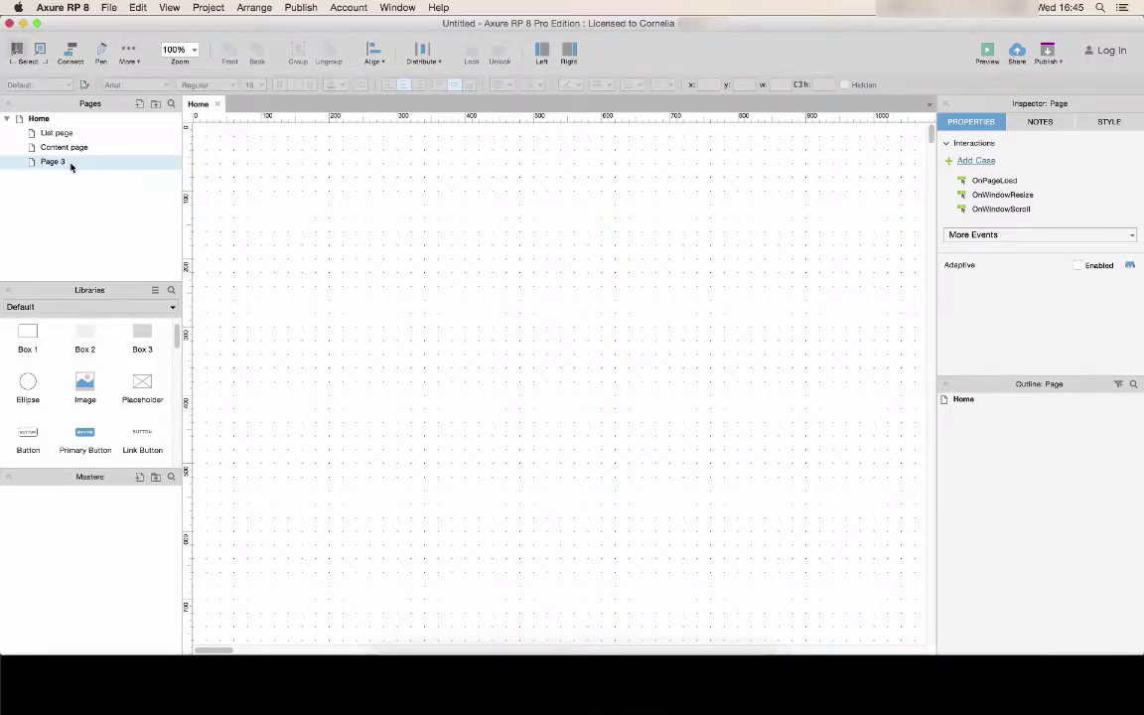
# Rename Page 3 to Search results and open that page.
pyautogui.doubleClick(70, 166)
pyautogui.click(71, 167)
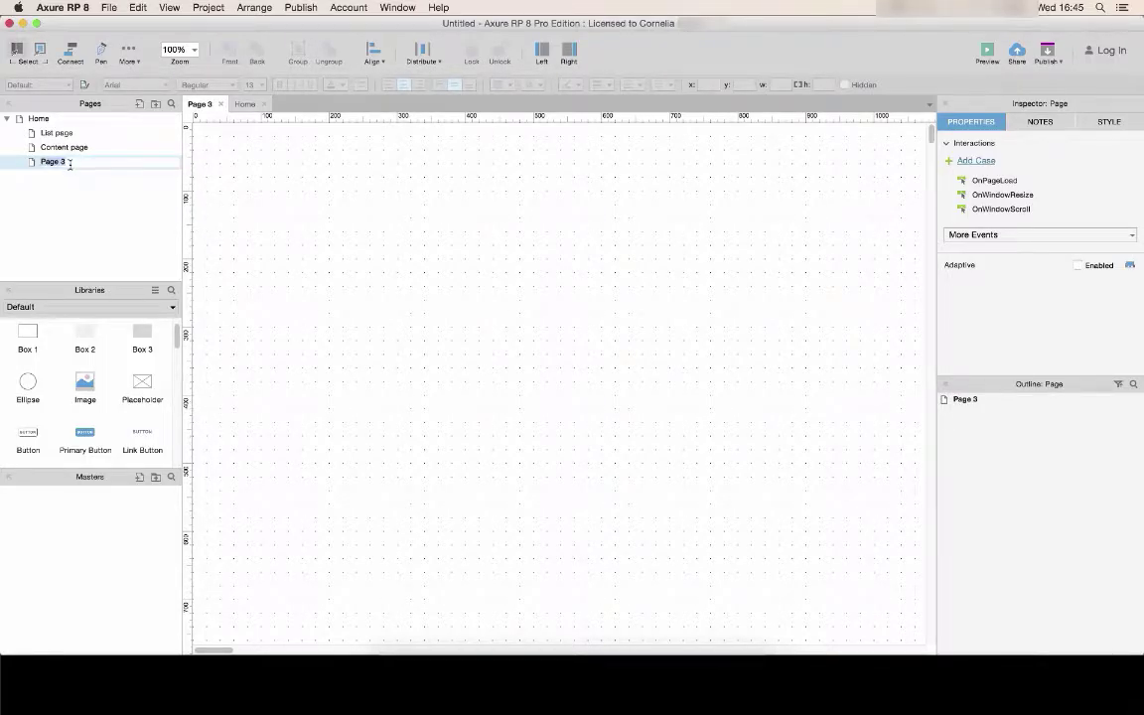
pyautogui.write('Search results')
pyautogui.press('Return')
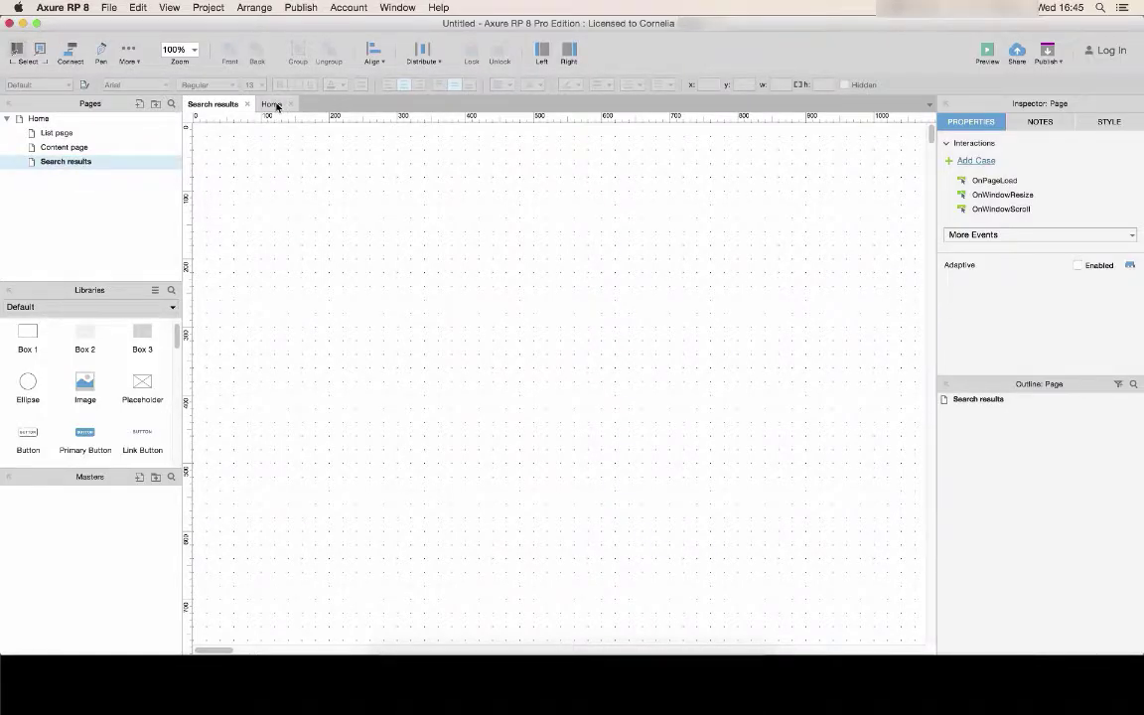
pyautogui.click(277, 106)
pyautogui.click(214, 105)
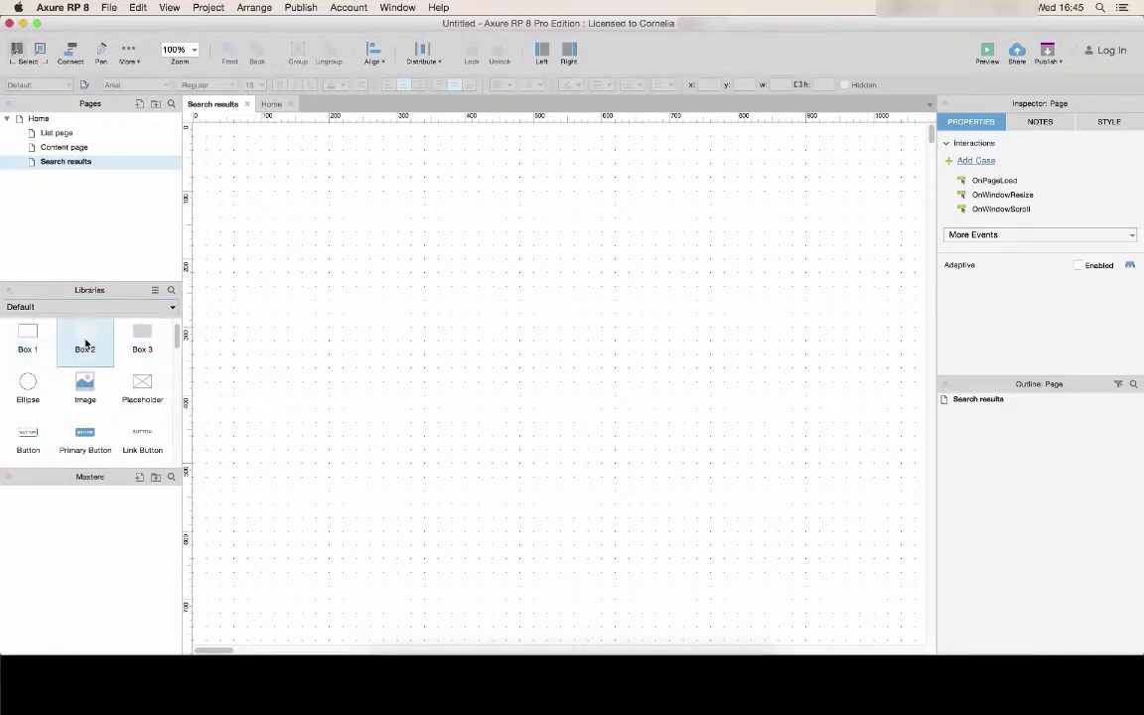
pyautogui.scroll(-10, 84, 347)
pyautogui.scroll(-2, 85, 357)
pyautogui.scroll(-3, 85, 373)
pyautogui.scroll(-2, 92, 392)
pyautogui.scroll(-1, 93, 396)
pyautogui.scroll(-1, 93, 396)
pyautogui.scroll(-4, 94, 396)
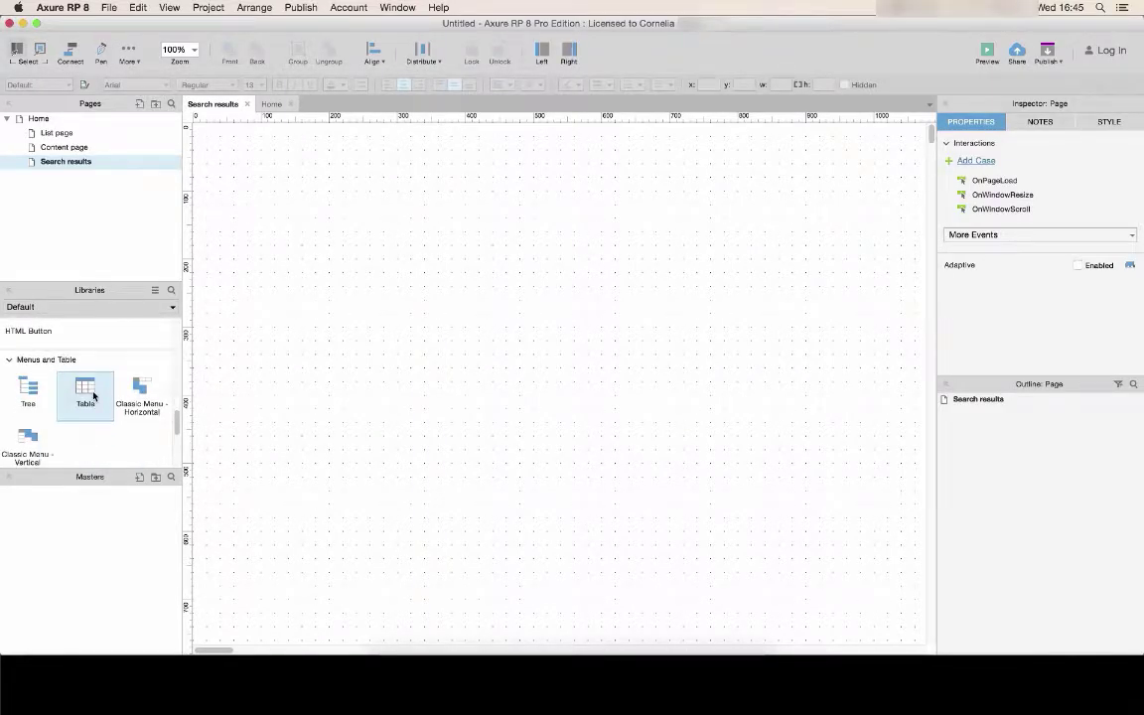
pyautogui.scroll(2, 93, 396)
pyautogui.scroll(5, 93, 396)
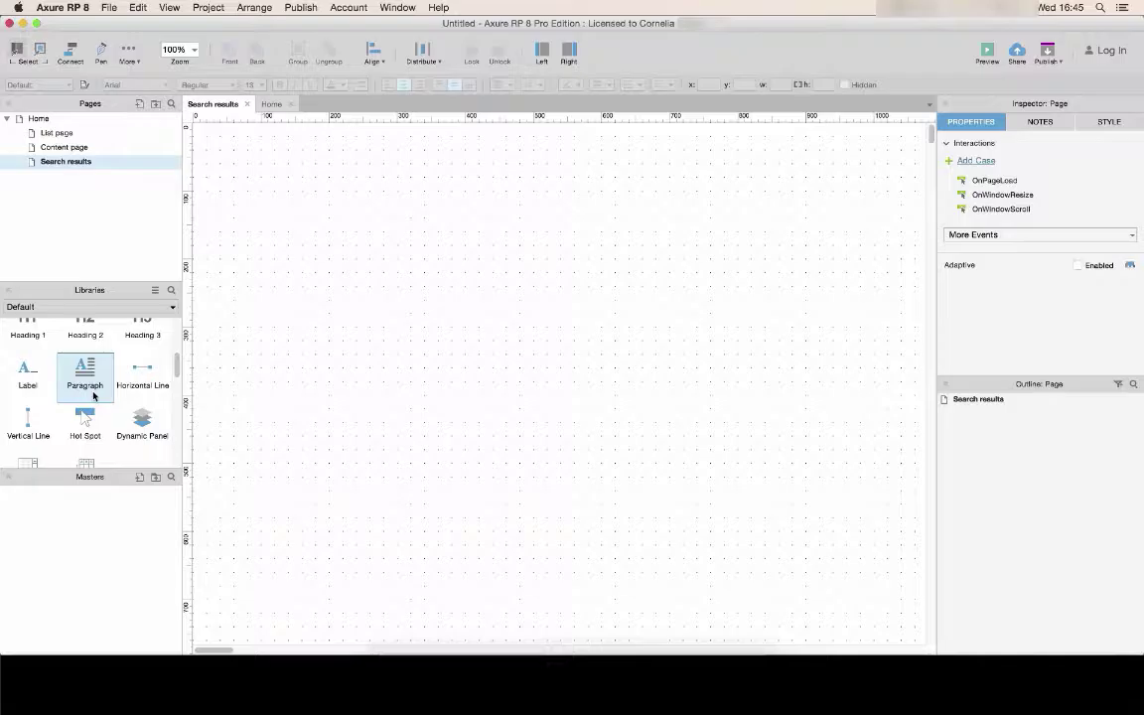
pyautogui.scroll(4, 94, 396)
pyautogui.click(32, 357)
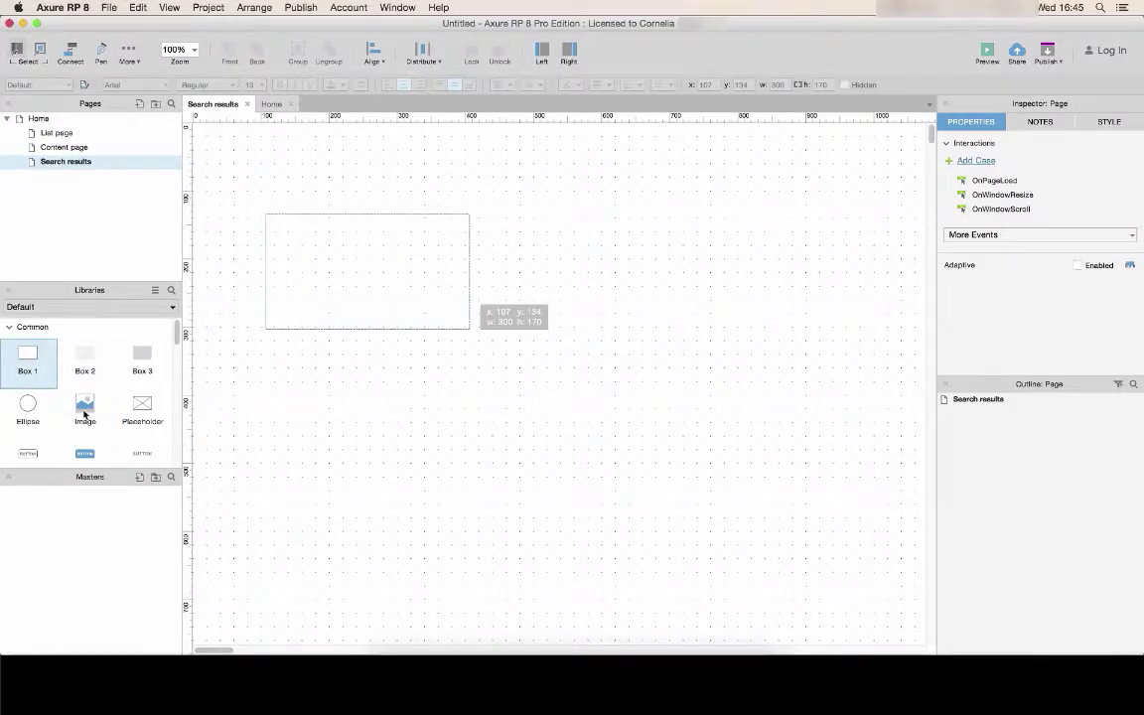
# Place a large box with a primary button in its lower part.
pyautogui.moveTo(85, 407)
pyautogui.mouseDown()
pyautogui.moveTo(496, 222)
pyautogui.moveTo(531, 252)
pyautogui.mouseUp()
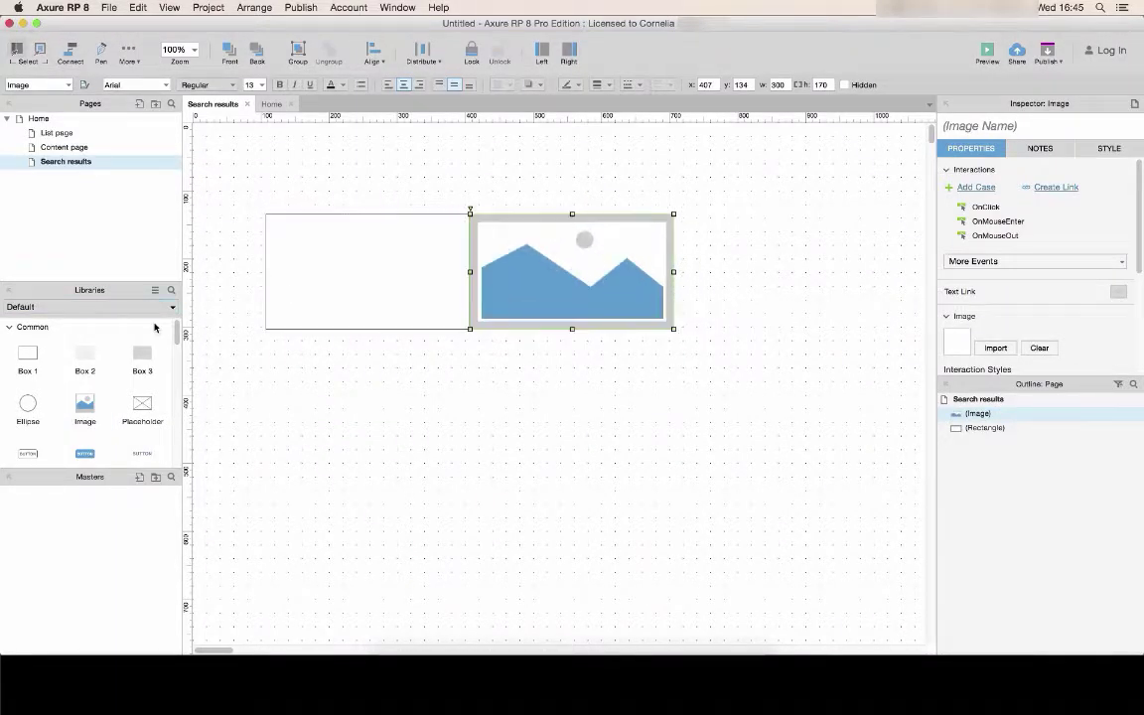
pyautogui.scroll(-1, 79, 417)
pyautogui.scroll(-2, 80, 427)
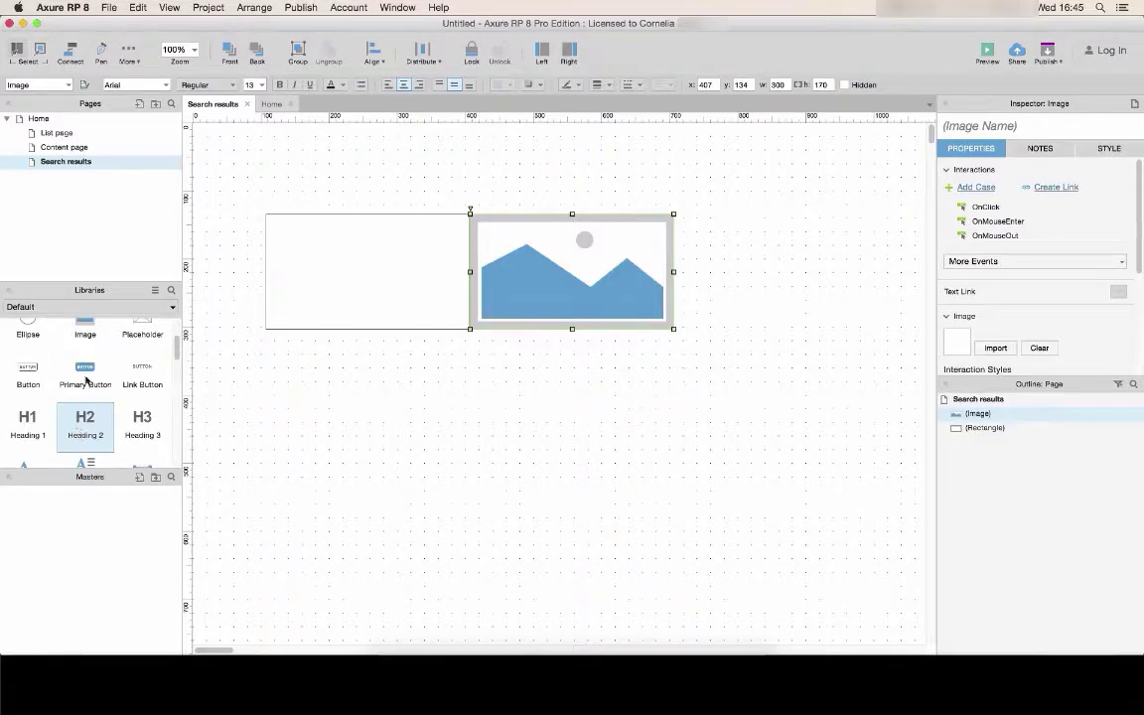
pyautogui.moveTo(86, 387); pyautogui.dragTo(334, 293)
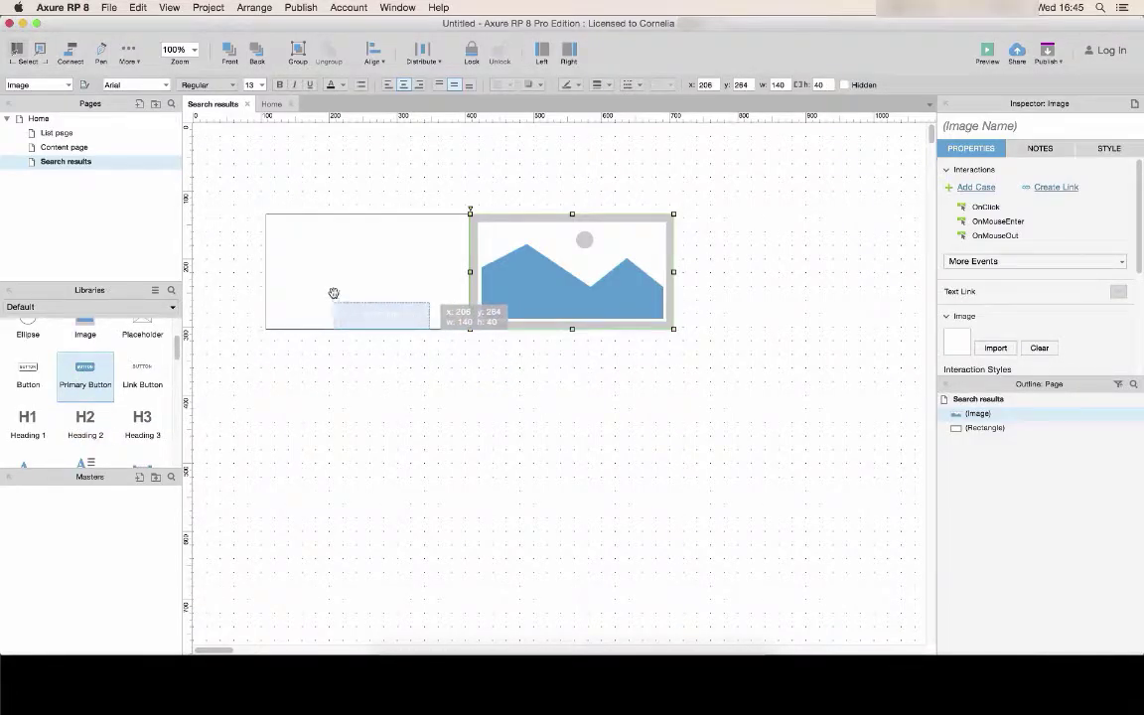
pyautogui.moveTo(333, 293); pyautogui.dragTo(322, 287)
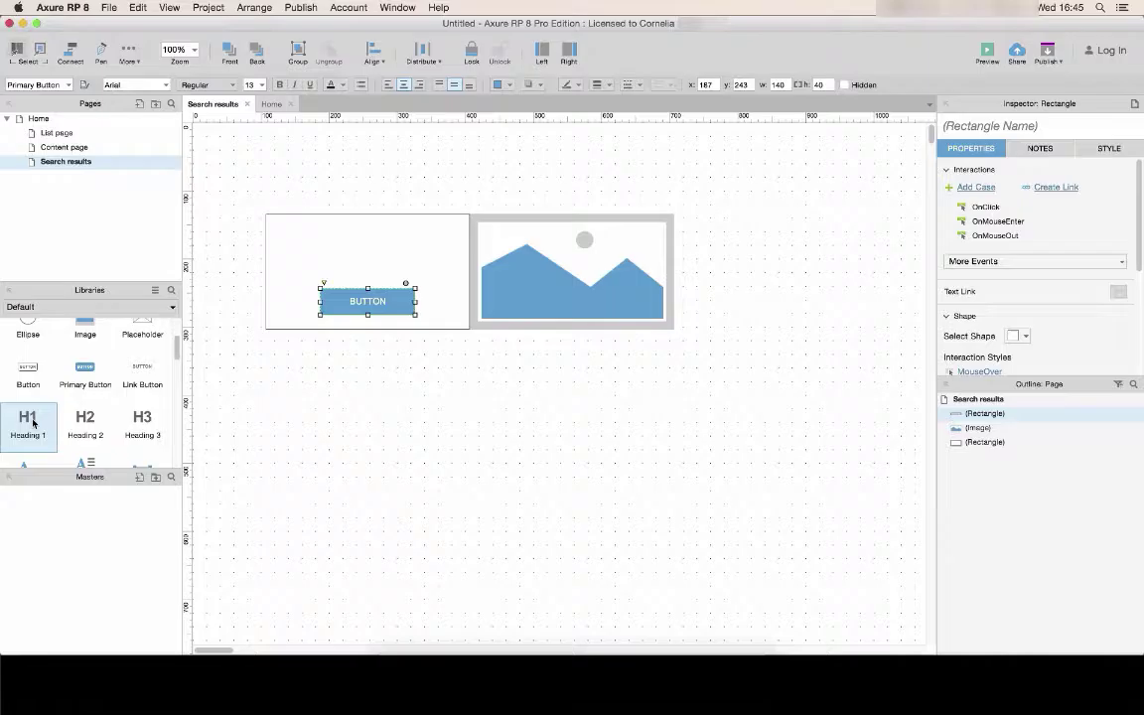
# Add a Heading 1 above the box, and Heading 3 plus paragraph text inside it.
pyautogui.moveTo(33, 424); pyautogui.dragTo(266, 184)
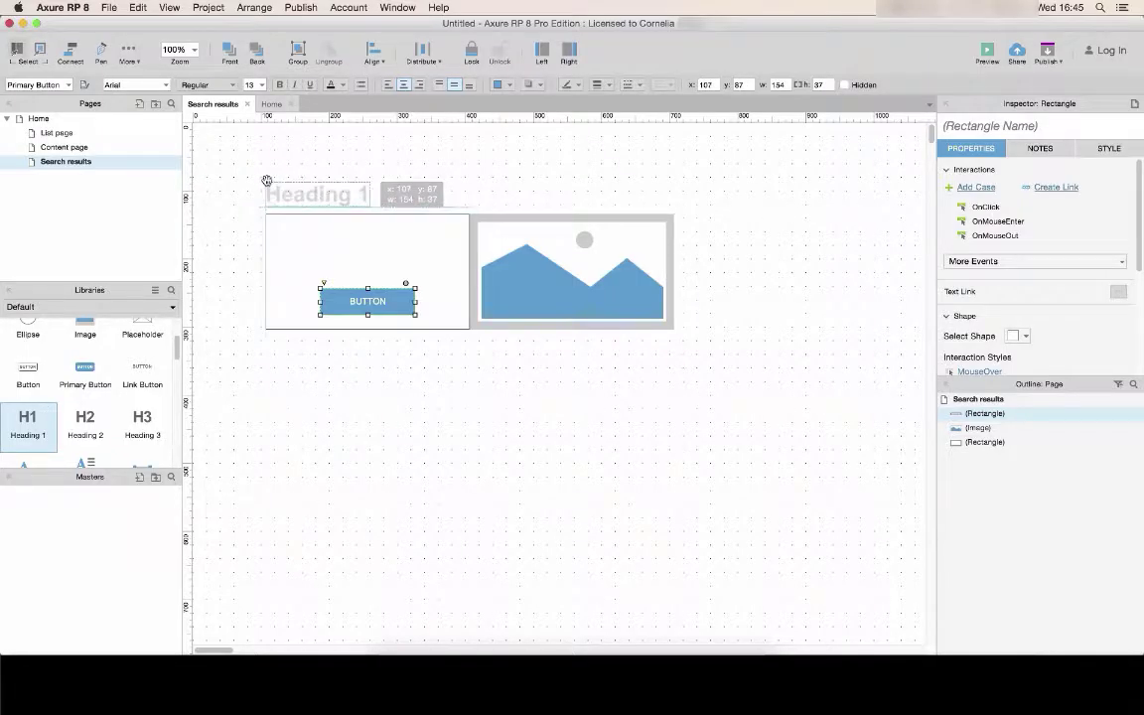
pyautogui.moveTo(142, 422); pyautogui.dragTo(272, 222)
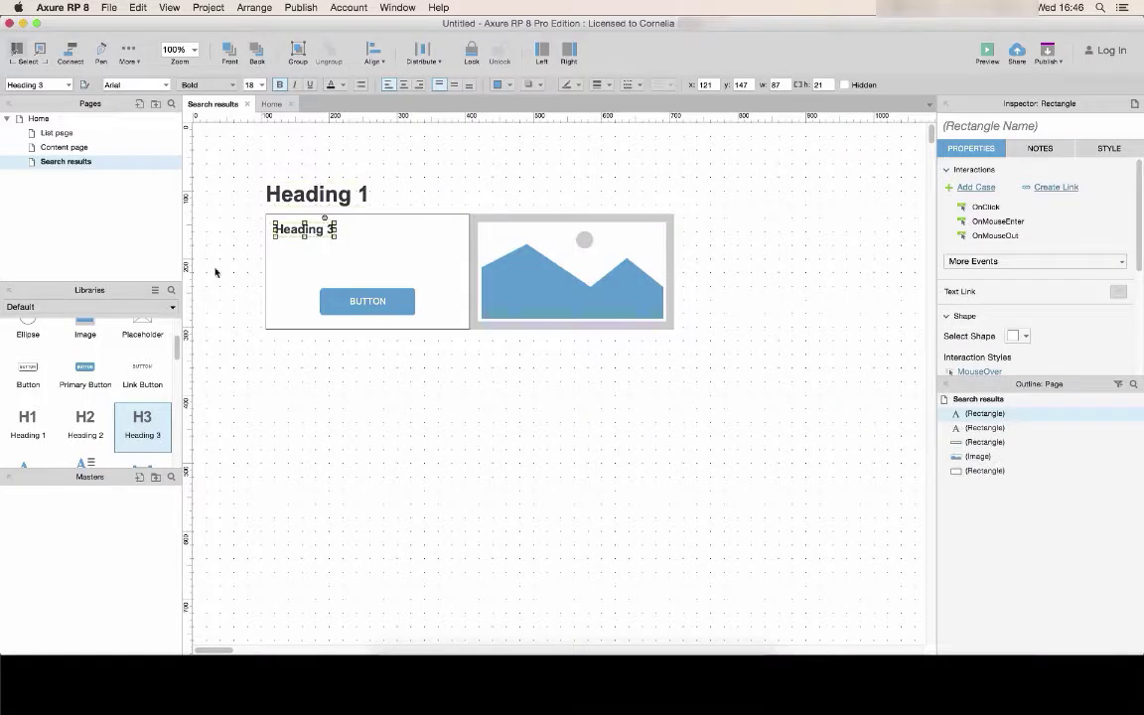
pyautogui.scroll(-1, 89, 427)
pyautogui.scroll(-1, 89, 427)
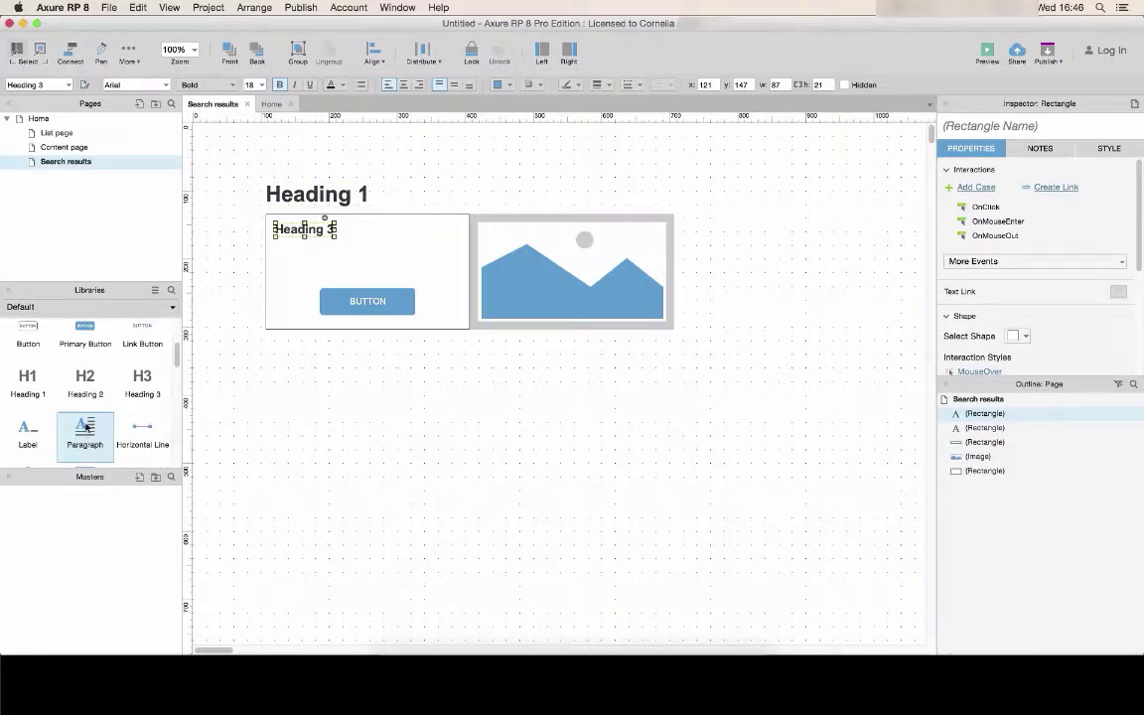
pyautogui.moveTo(86, 427); pyautogui.dragTo(277, 241)
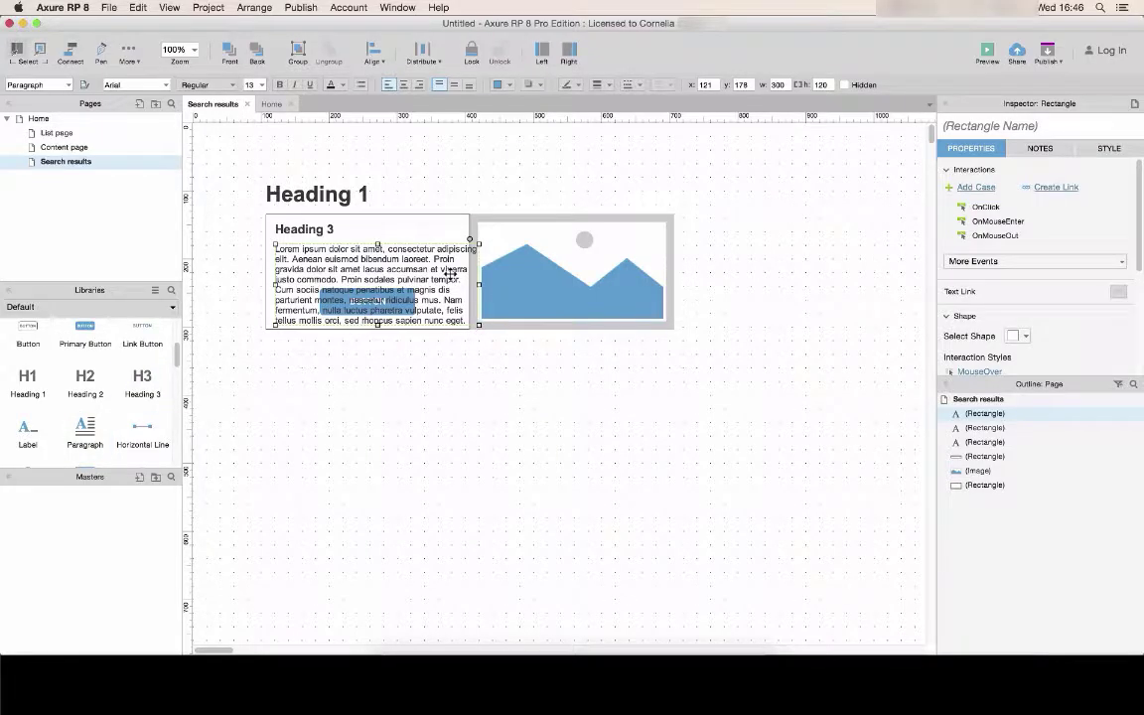
# Cut the paragraph text from 'Proin sodales' onward and narrow the paragraph block.
pyautogui.click(414, 272)
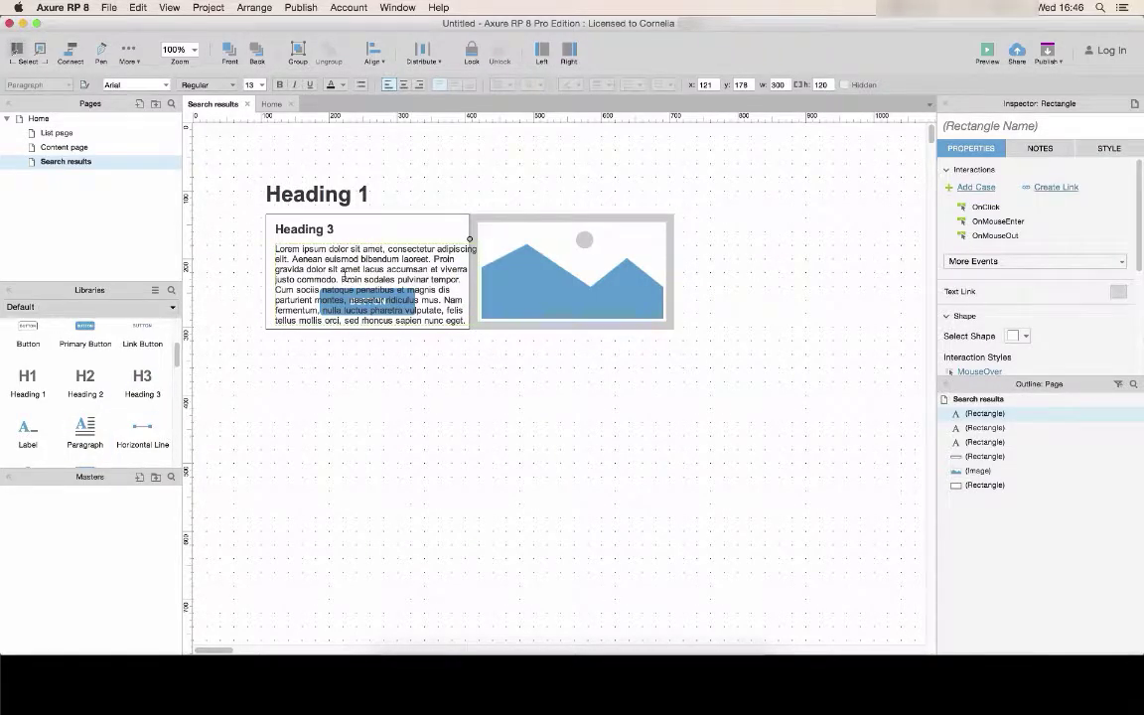
pyautogui.moveTo(364, 299); pyautogui.dragTo(692, 533)
pyautogui.press('BackSpace')
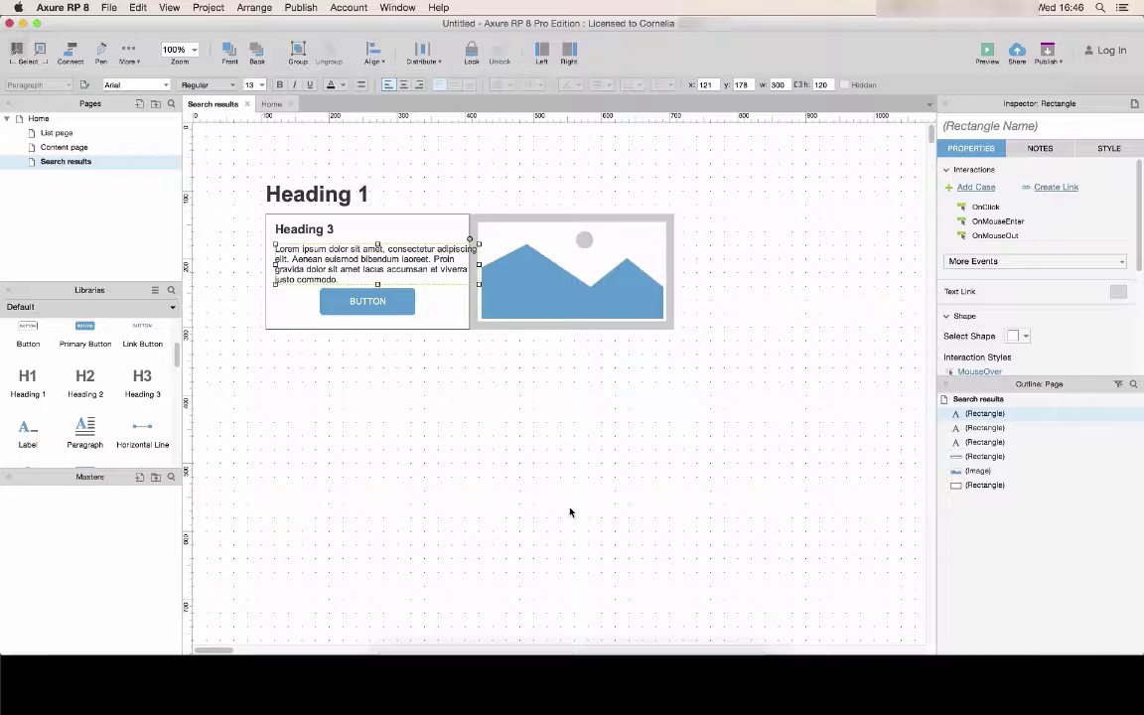
pyautogui.click(414, 322)
pyautogui.click(449, 263)
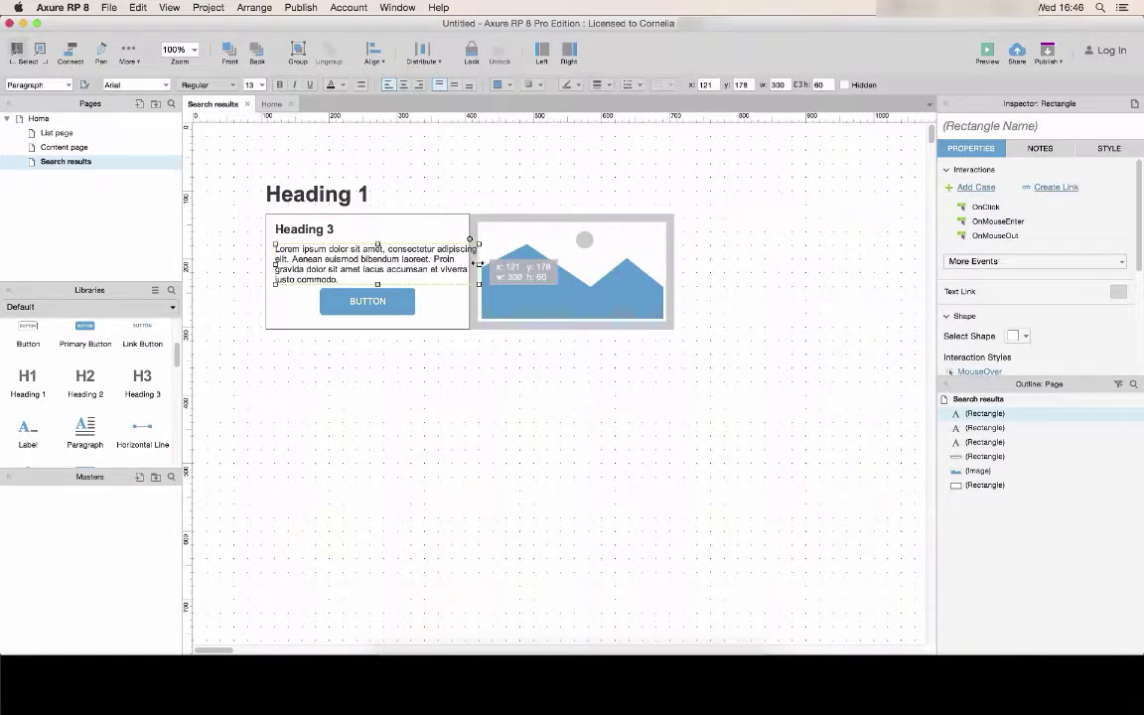
pyautogui.moveTo(477, 263); pyautogui.dragTo(459, 264)
# Nudge the button lower and add a checkbox below the card, stretched to width 582.
pyautogui.click(378, 298)
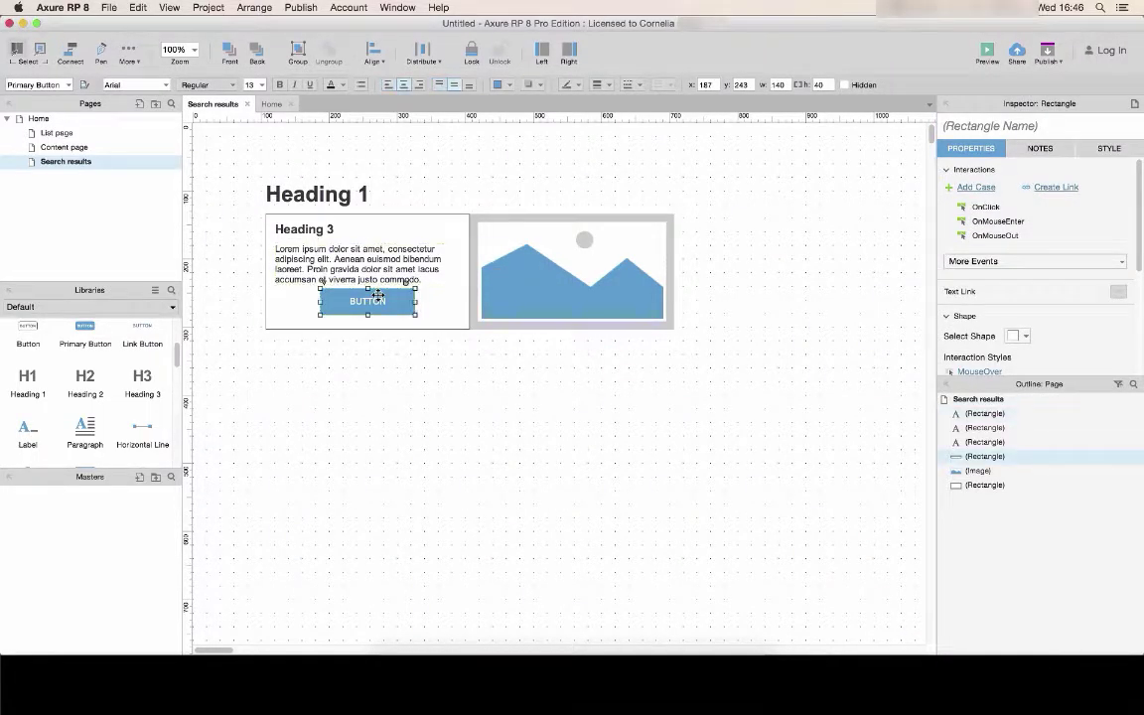
pyautogui.hotkey('shift', 'Down')
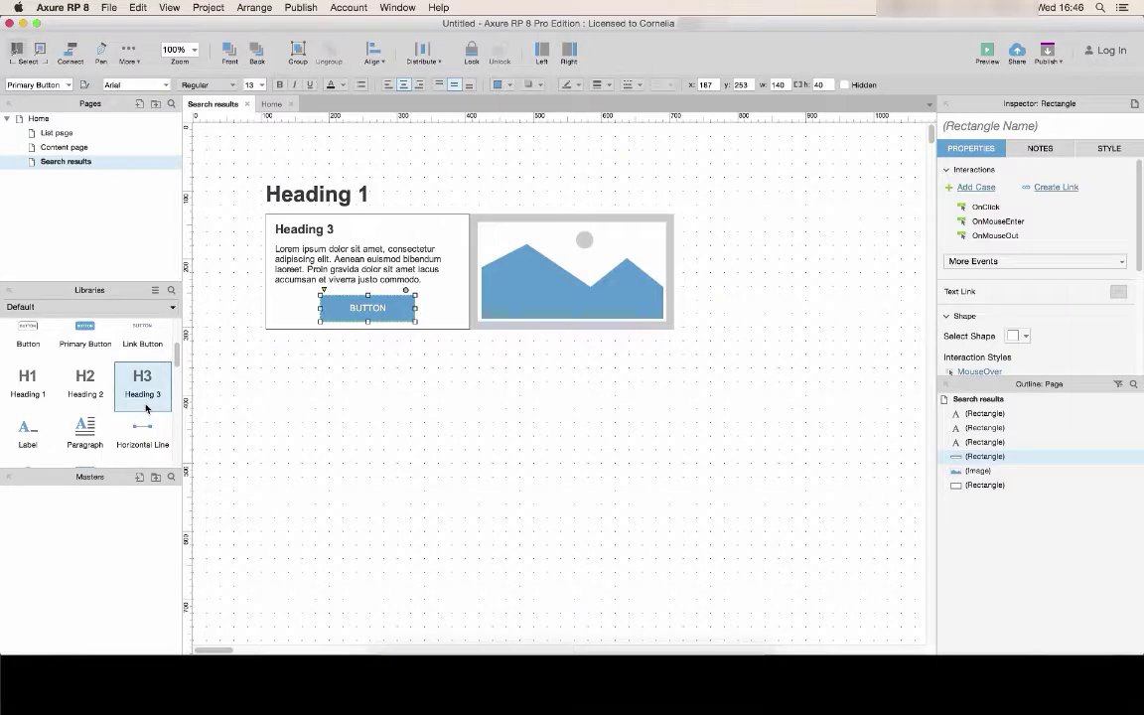
pyautogui.scroll(-2, 147, 390)
pyautogui.scroll(-2, 147, 390)
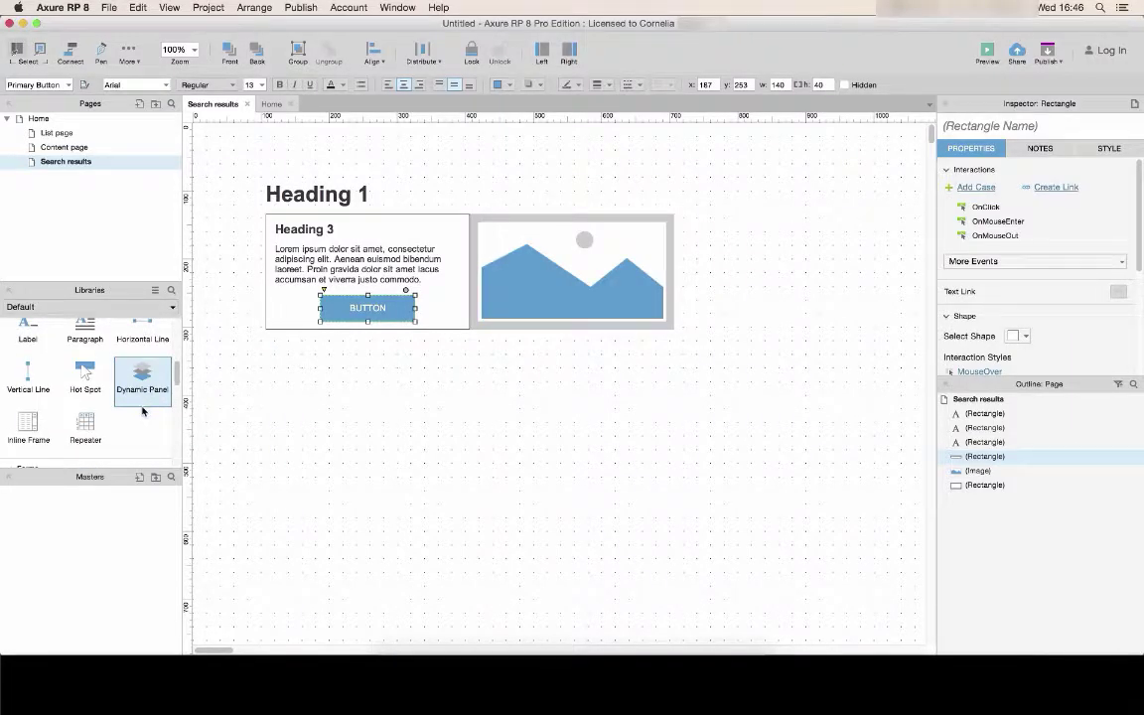
pyautogui.scroll(-1, 124, 397)
pyautogui.scroll(-2, 124, 412)
pyautogui.scroll(-2, 129, 432)
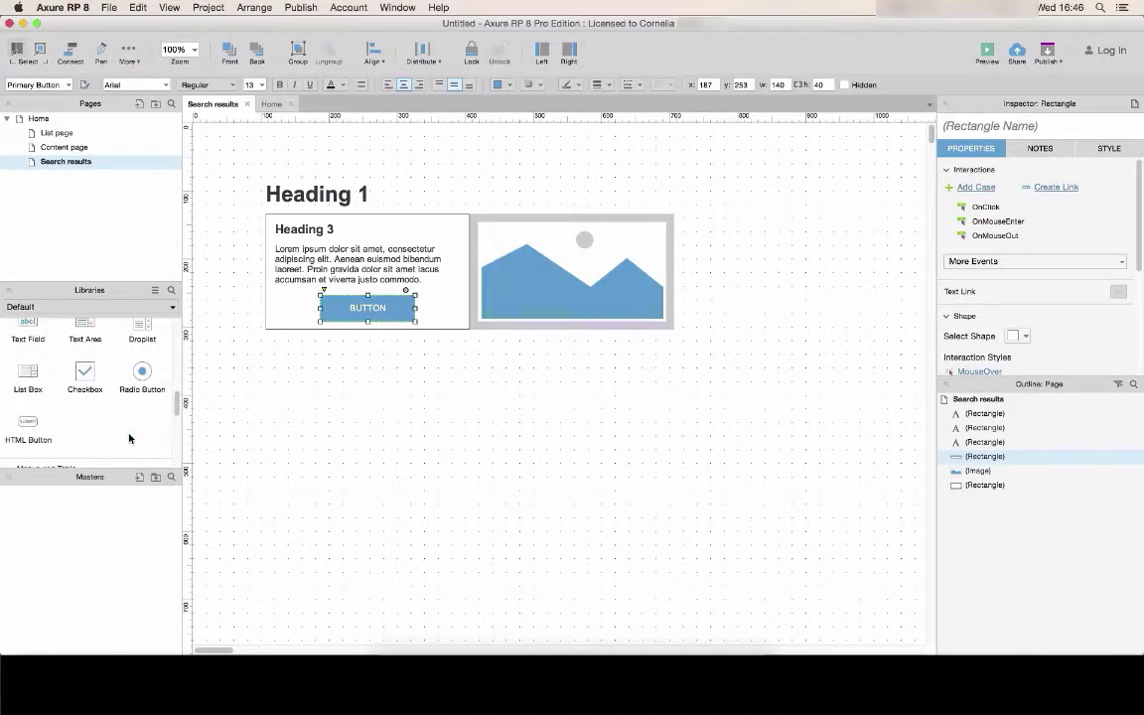
pyautogui.scroll(-1, 129, 438)
pyautogui.moveTo(150, 356); pyautogui.dragTo(359, 348)
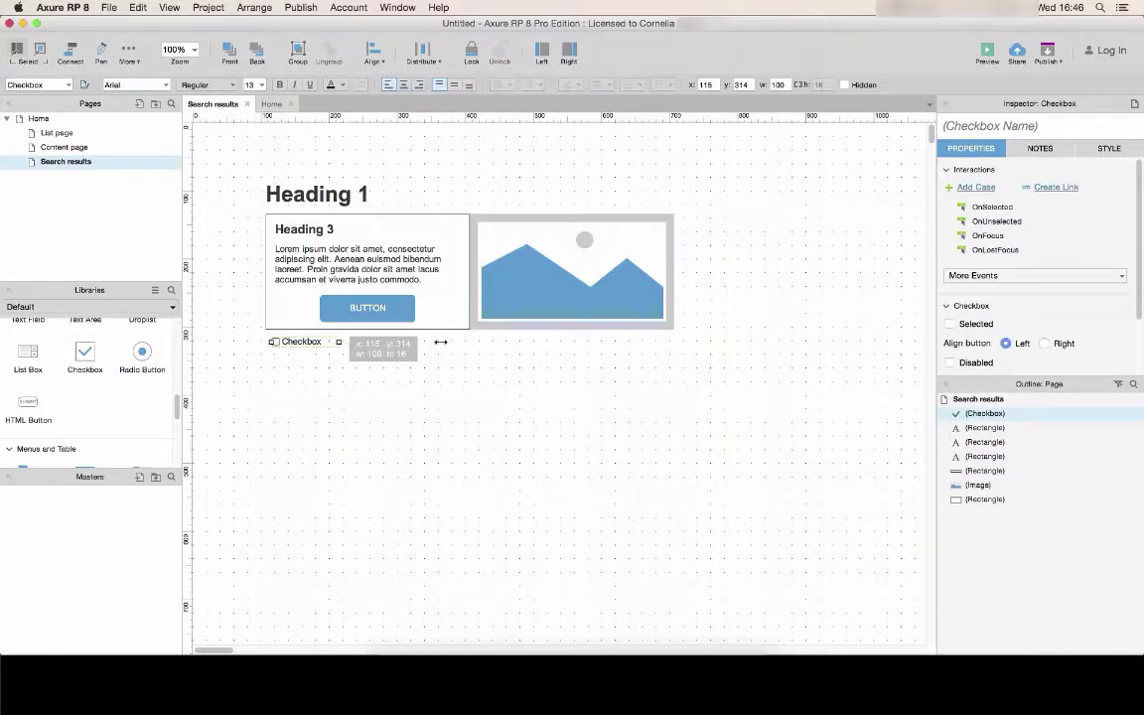
pyautogui.moveTo(439, 341); pyautogui.dragTo(667, 343)
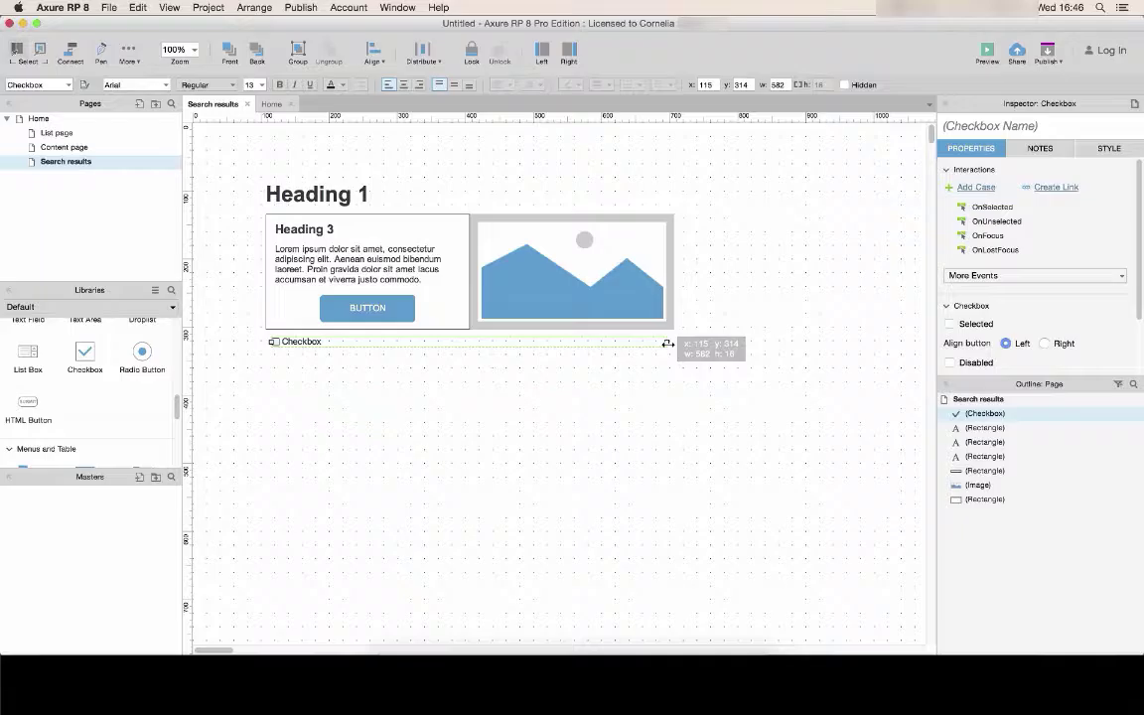
# Add New Master 1, then convert all card widgets into a master named Content.
pyautogui.click(568, 420)
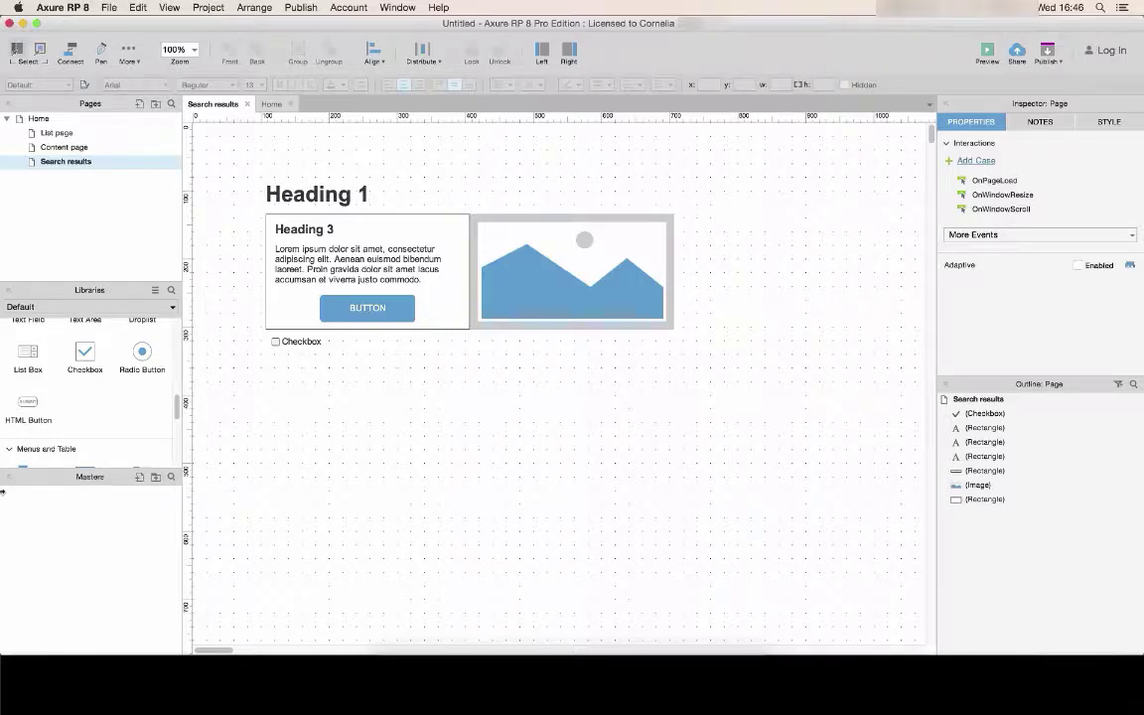
pyautogui.click(139, 476)
pyautogui.moveTo(237, 152); pyautogui.dragTo(753, 429)
pyautogui.rightClick(595, 308)
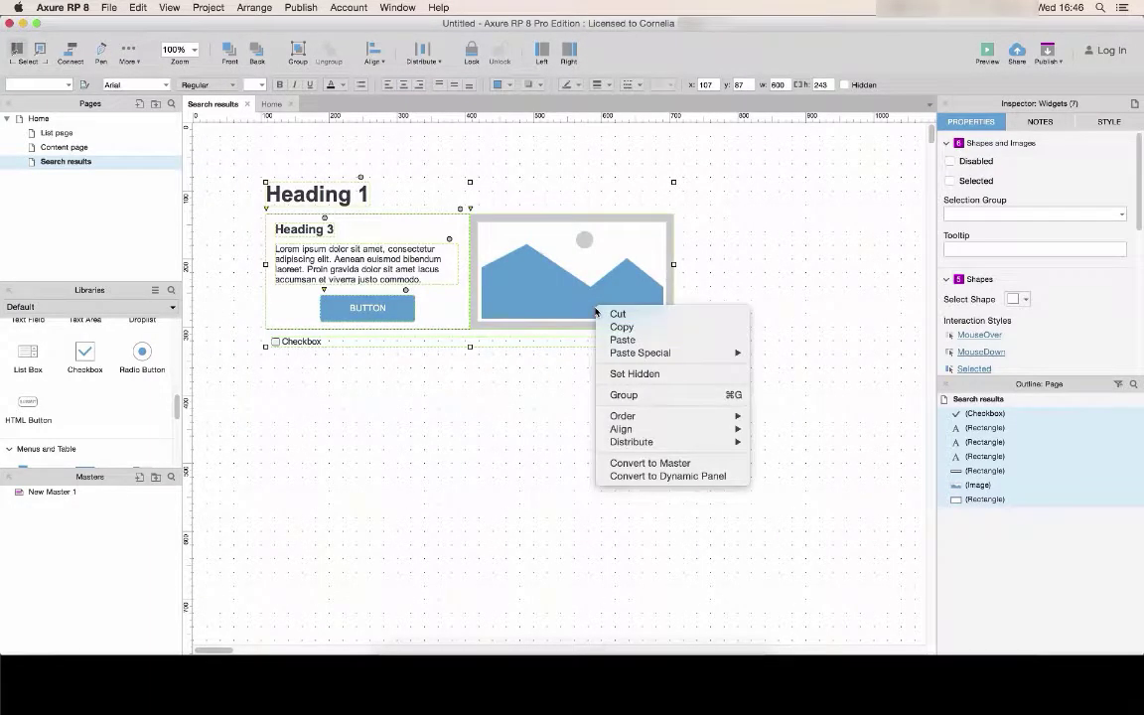
pyautogui.click(667, 466)
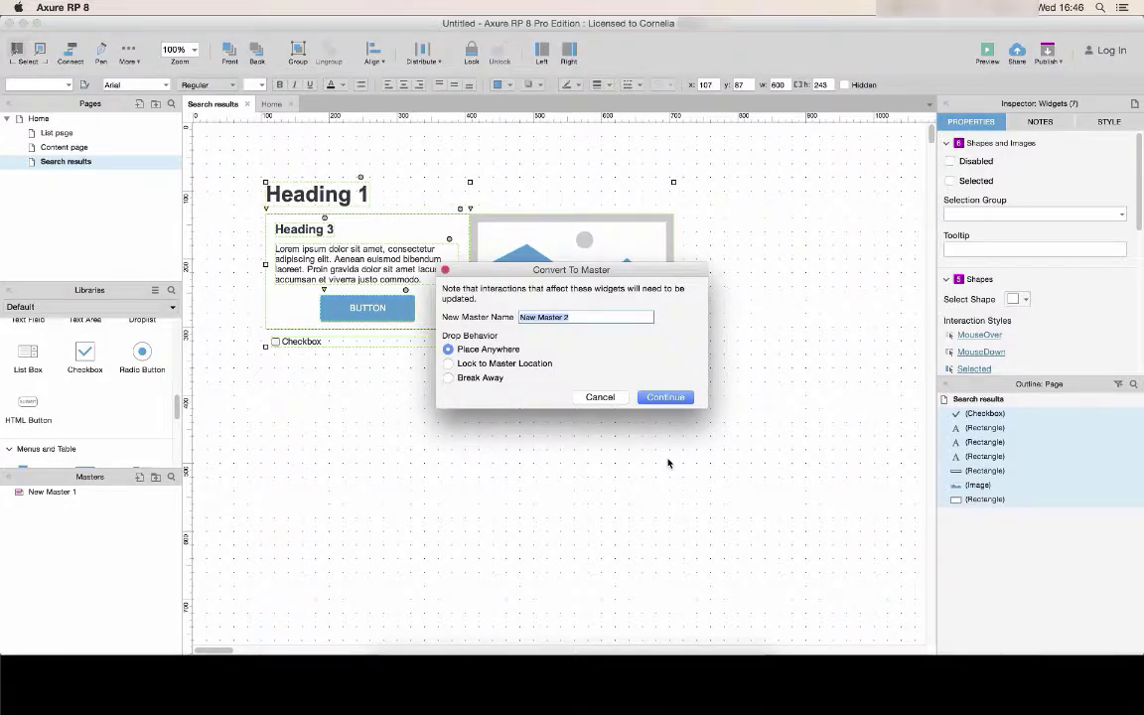
pyautogui.write('Content')
pyautogui.press('Return')
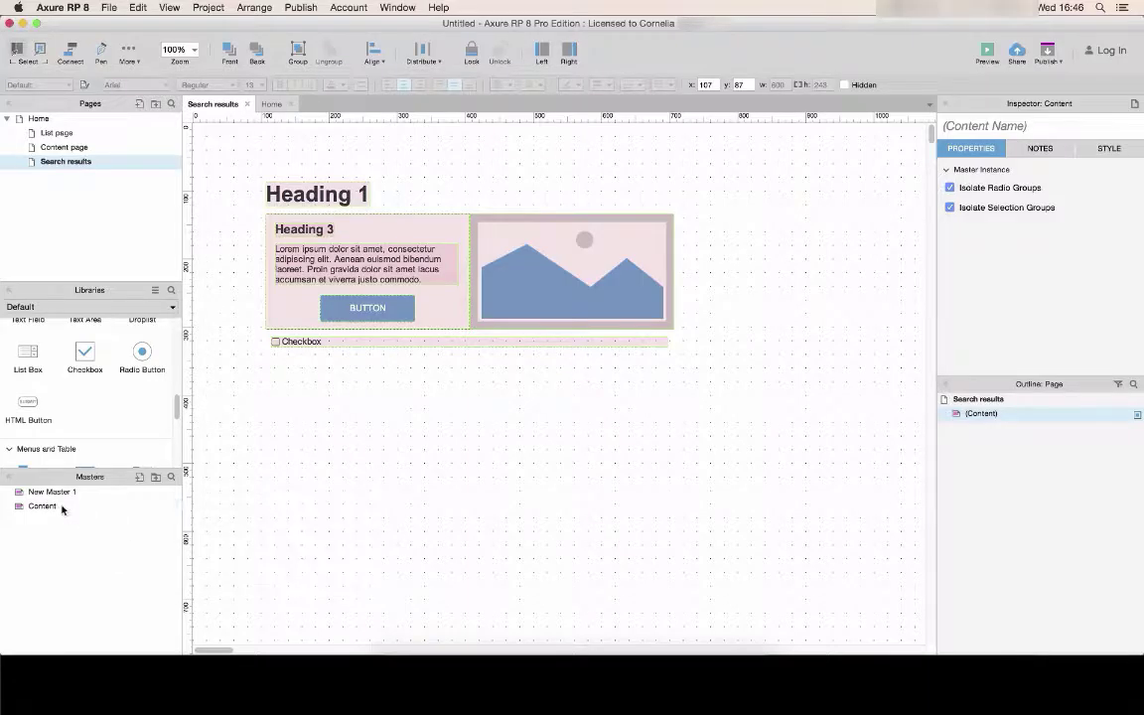
pyautogui.click(60, 507)
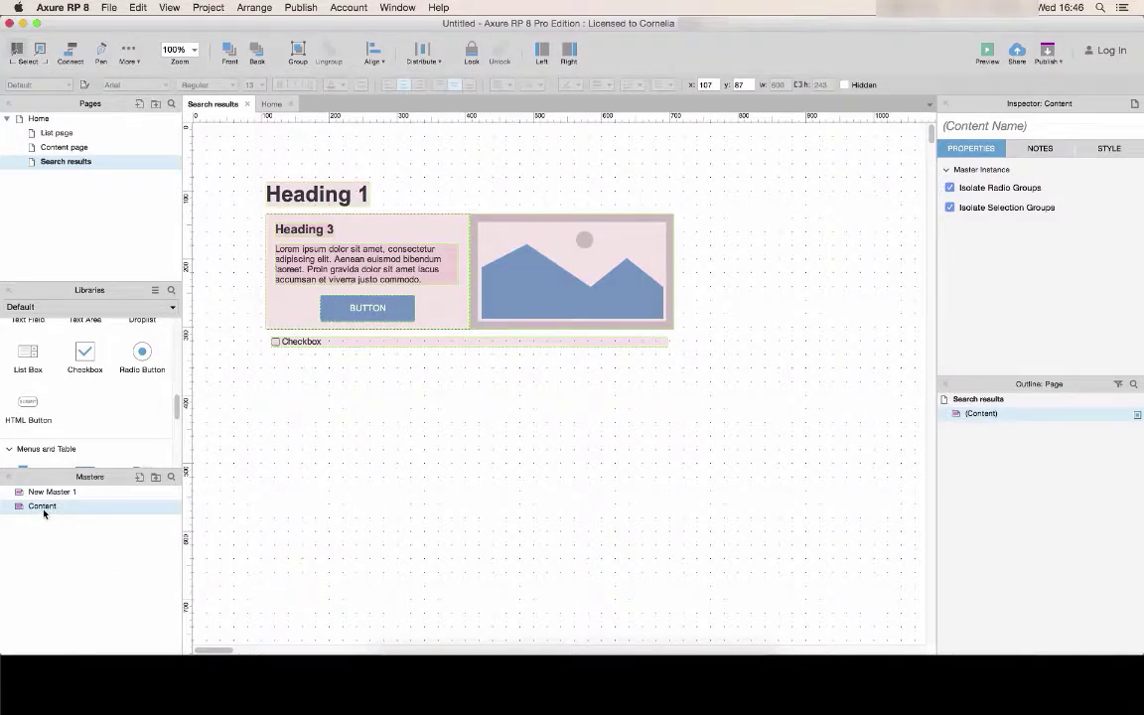
# Drag two more Content master instances onto the page below the first.
pyautogui.moveTo(43, 508)
pyautogui.mouseDown()
pyautogui.moveTo(327, 520)
pyautogui.moveTo(449, 406)
pyautogui.mouseUp()
pyautogui.moveTo(109, 508); pyautogui.dragTo(415, 569)
pyautogui.scroll(-2, 397, 516)
pyautogui.moveTo(366, 483); pyautogui.dragTo(341, 510)
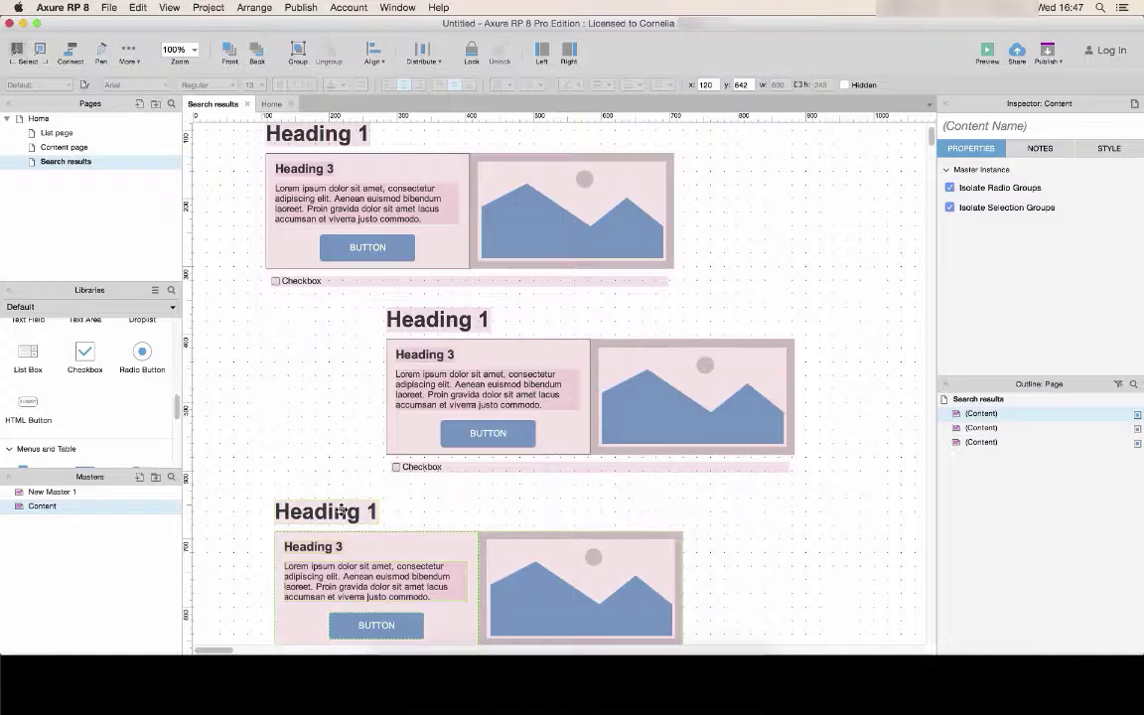
pyautogui.moveTo(42, 507)
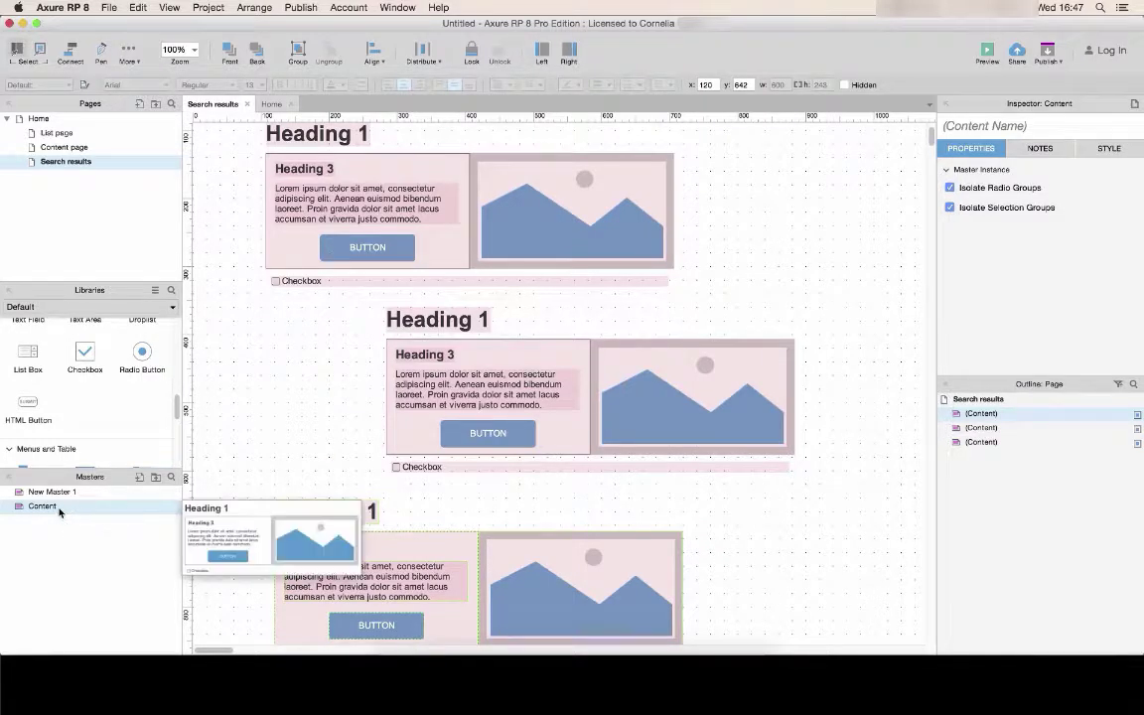
# In the Content master, move the checkbox beside the button and shrink it to width 97.
pyautogui.doubleClick(60, 512)
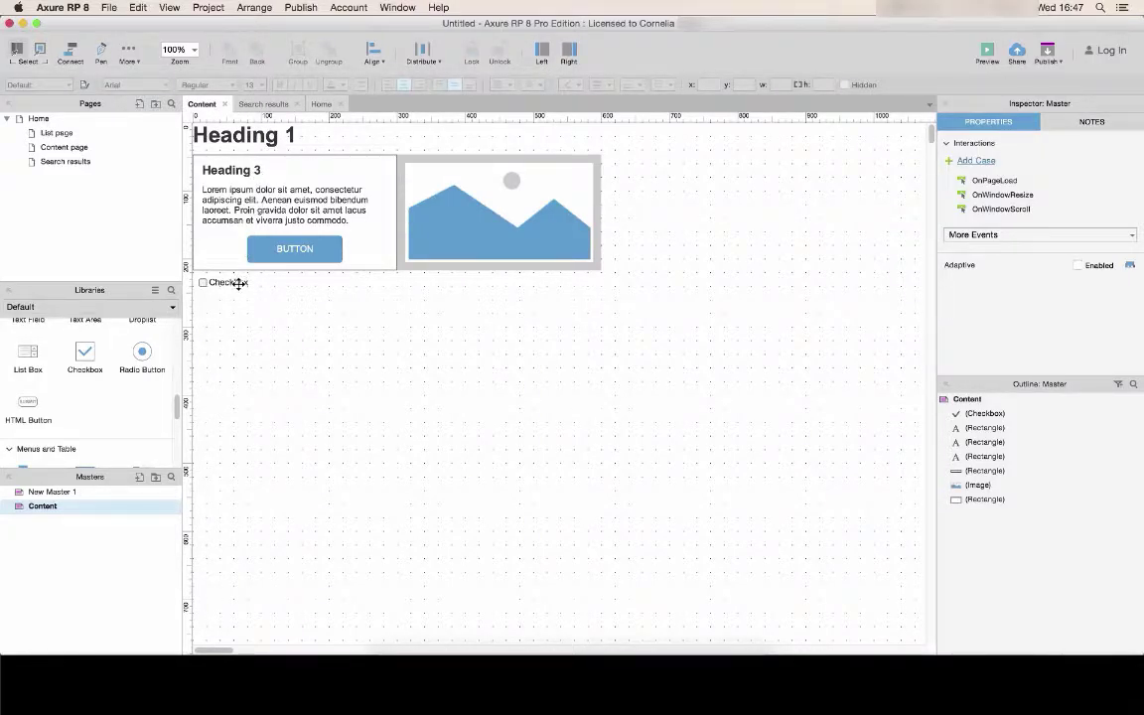
pyautogui.moveTo(239, 284)
pyautogui.mouseDown()
pyautogui.moveTo(239, 240)
pyautogui.moveTo(328, 256)
pyautogui.moveTo(600, 237)
pyautogui.mouseUp()
pyautogui.click(288, 254)
pyautogui.click(231, 237)
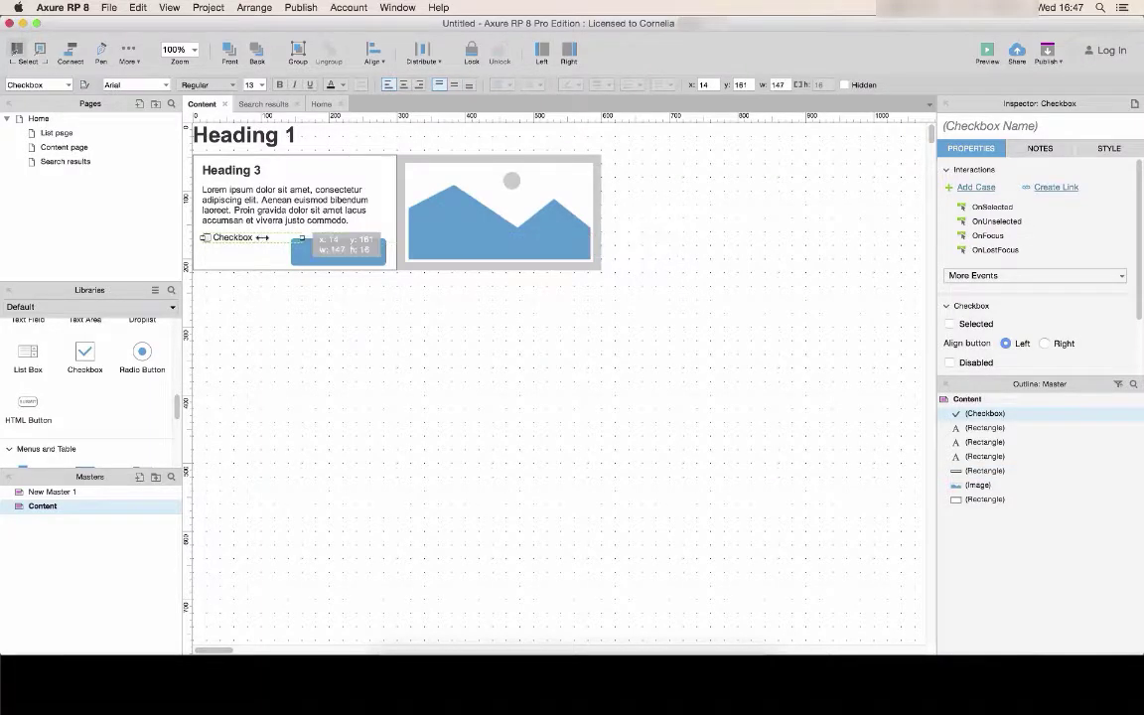
pyautogui.moveTo(601, 237); pyautogui.dragTo(267, 237)
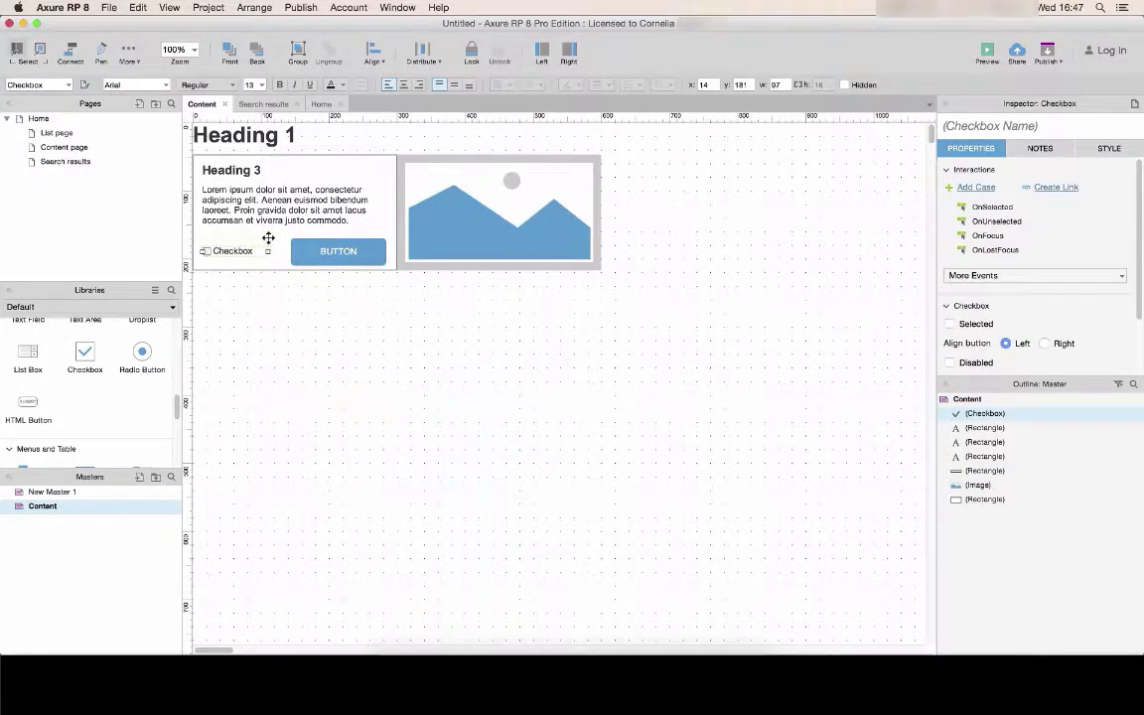
# Relabel the master's checkbox 'I agree'.
pyautogui.write('I agree')
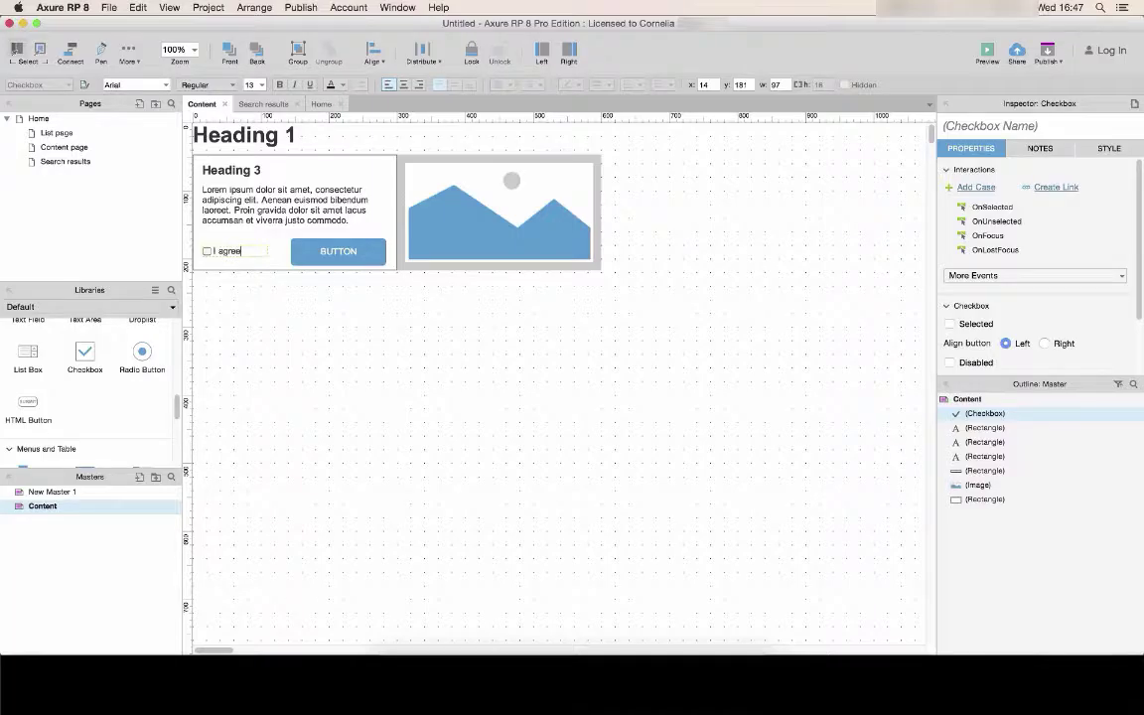
pyautogui.click(237, 361)
pyautogui.click(322, 255)
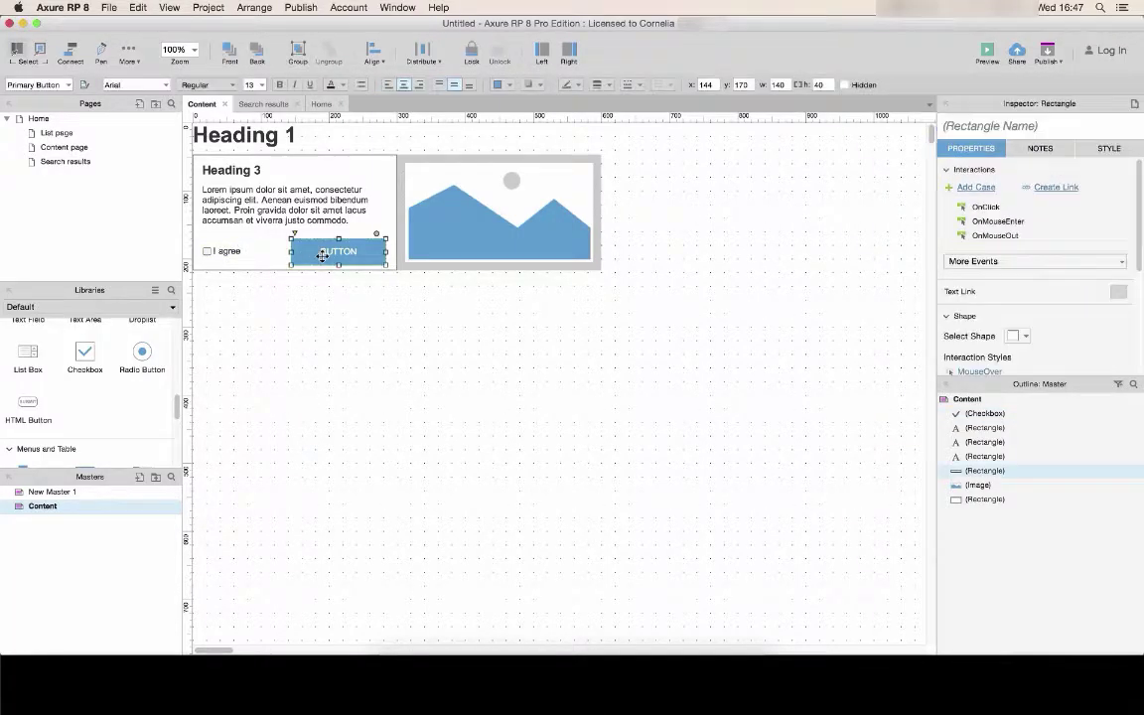
pyautogui.click(333, 303)
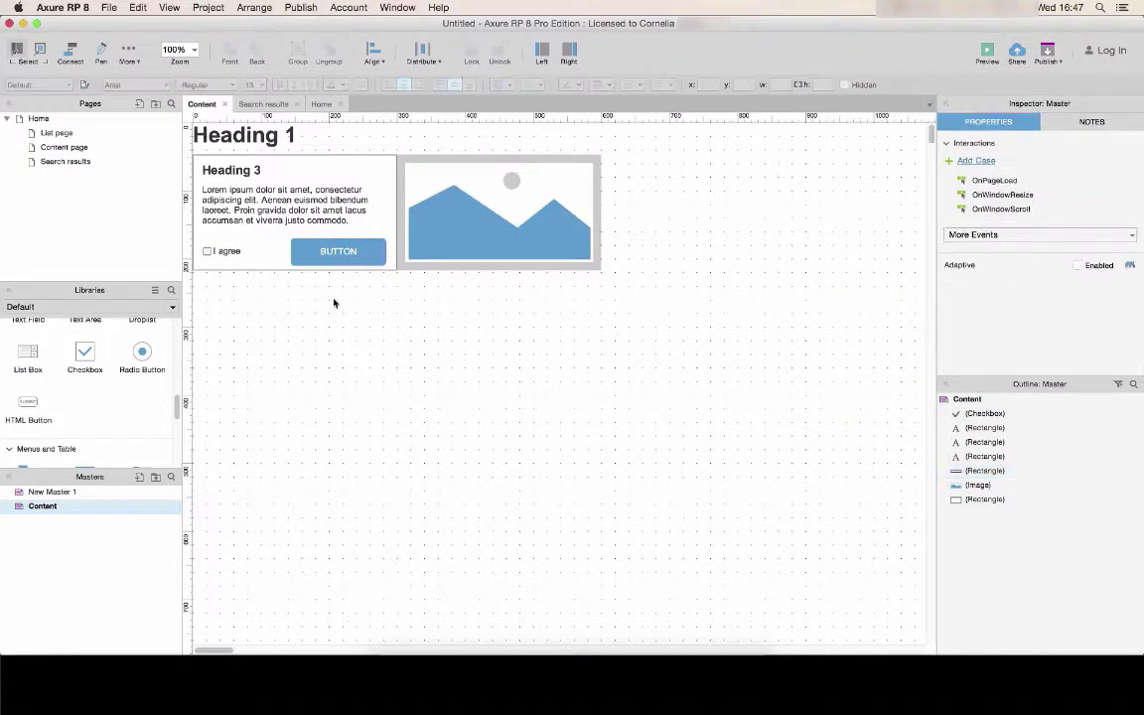
pyautogui.click(322, 104)
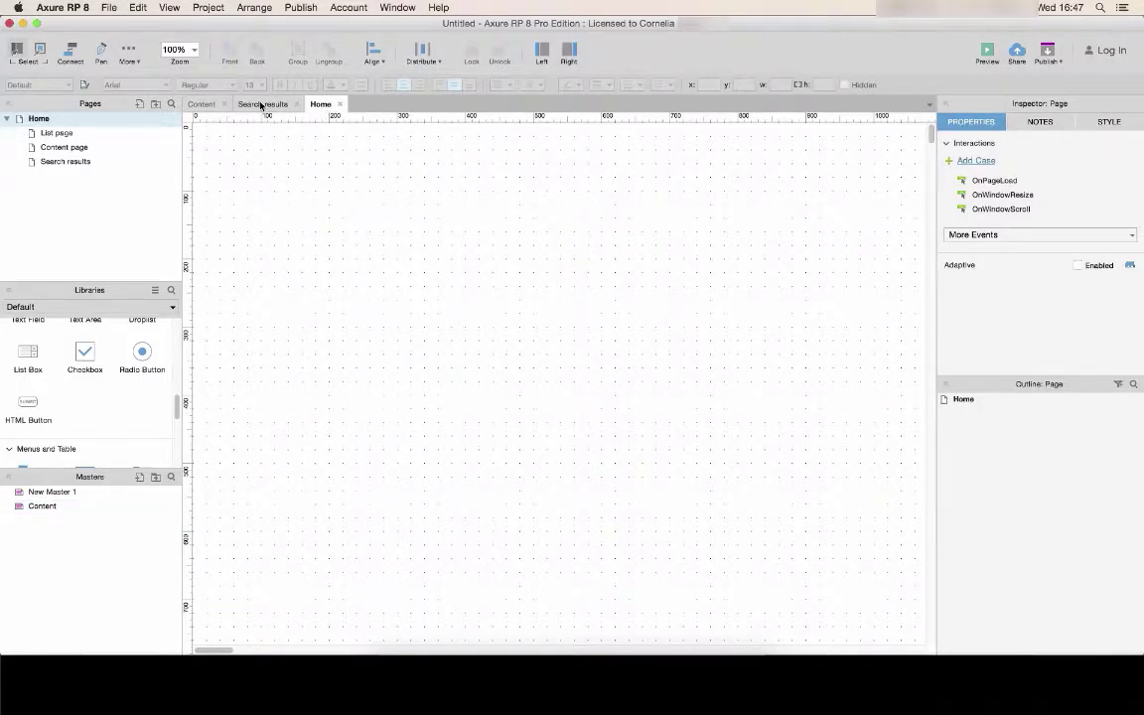
# Return to Search results and deselect to see all three 'I agree' checkboxes.
pyautogui.click(261, 104)
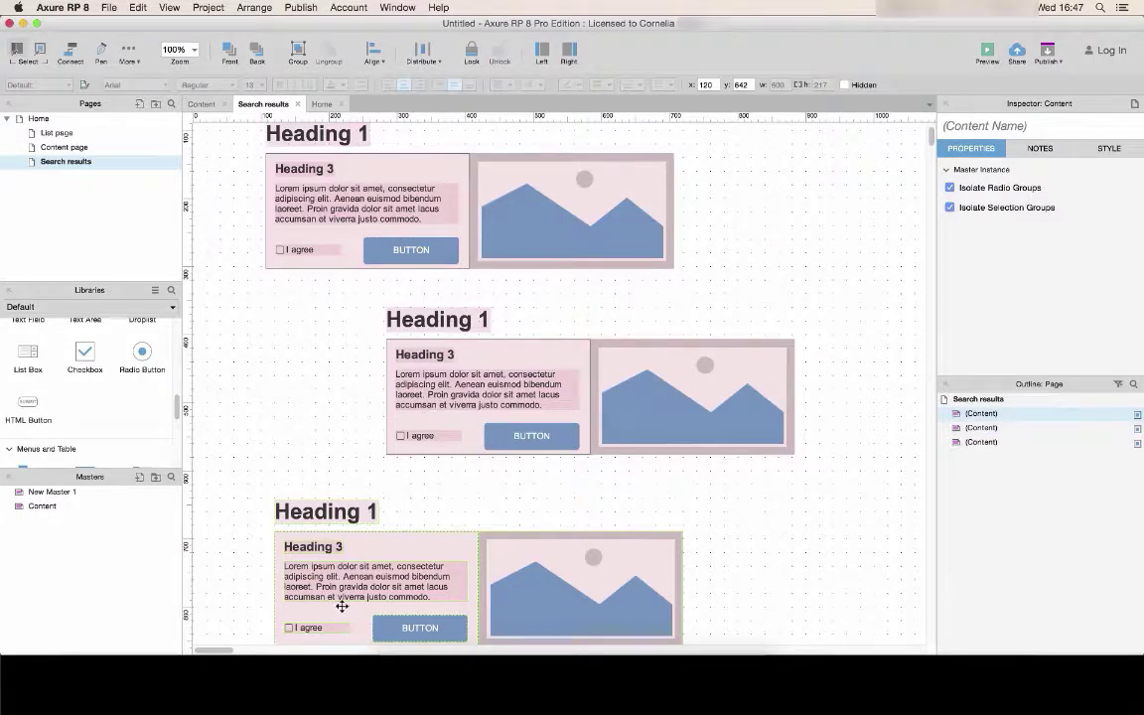
pyautogui.click(324, 432)
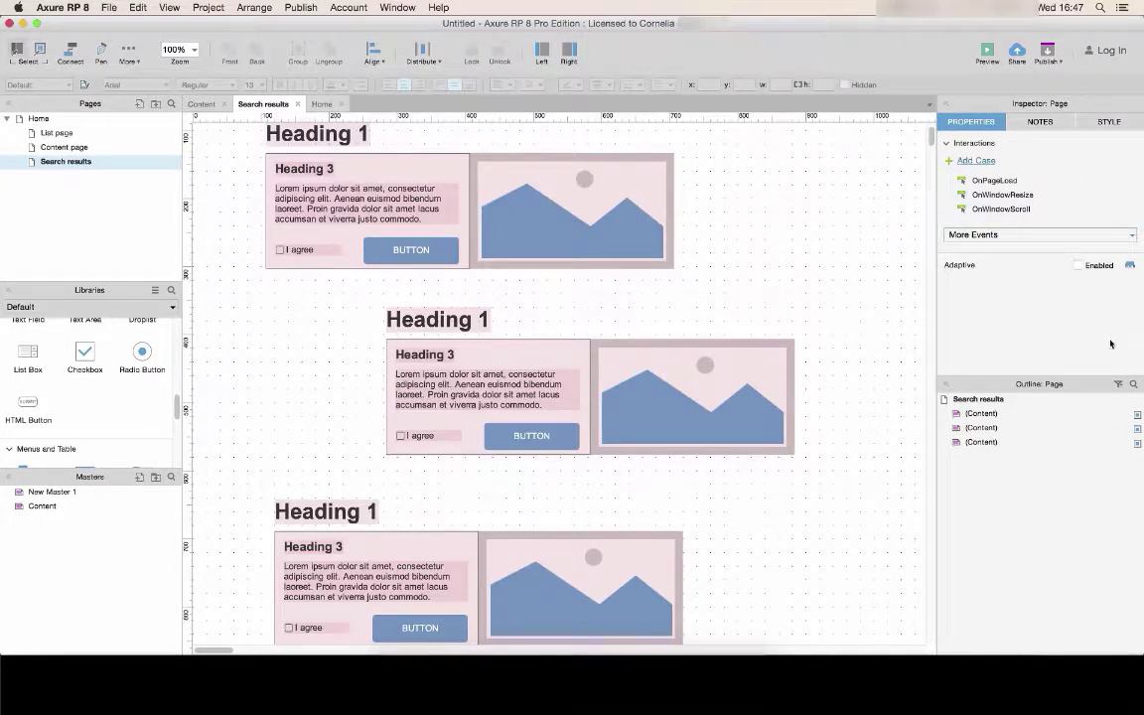
# Align the Search results page left and set its sketchiness to 67.
pyautogui.click(1100, 123)
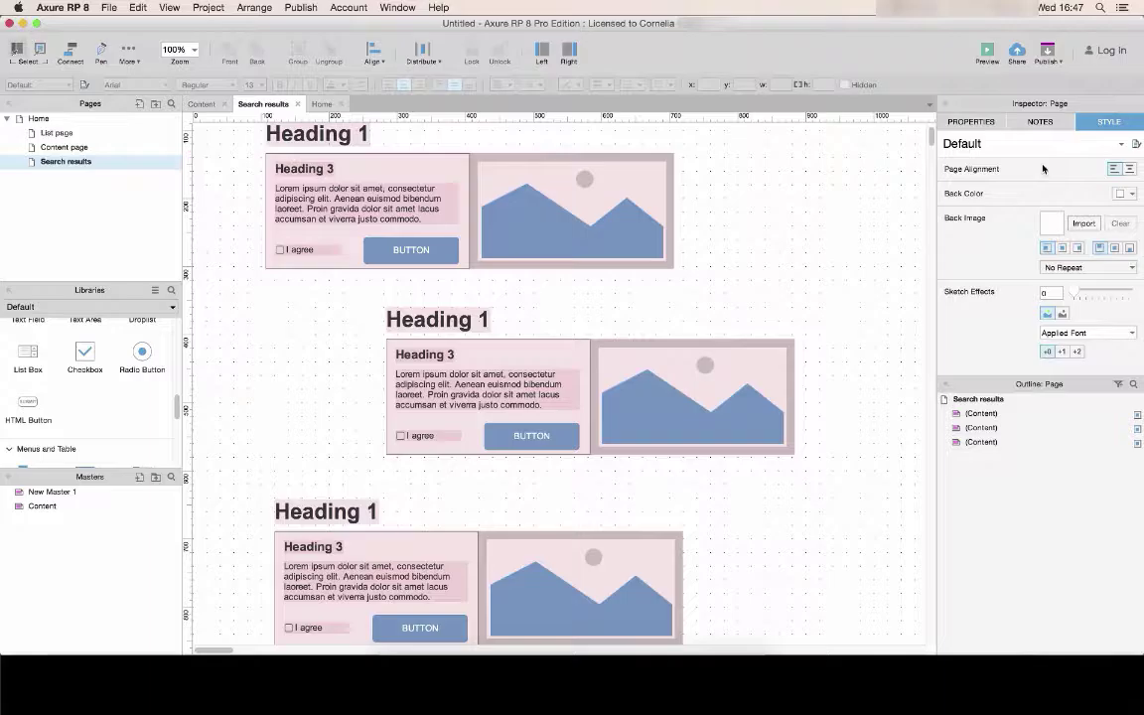
pyautogui.click(1113, 169)
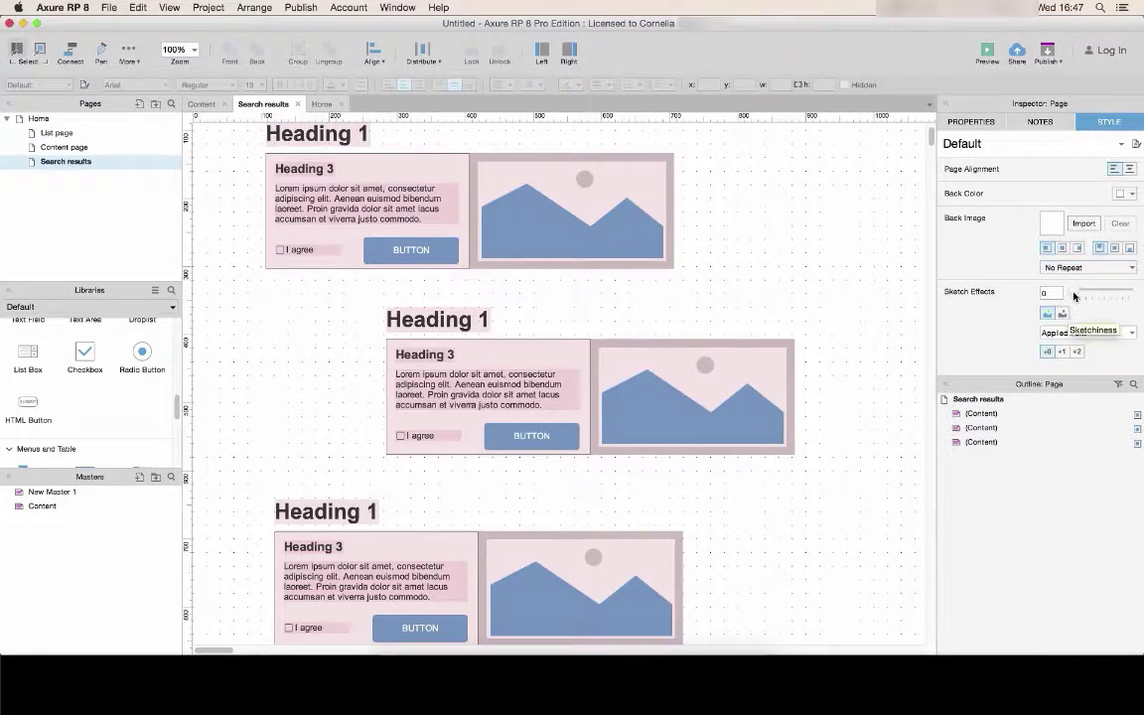
pyautogui.moveTo(1074, 295); pyautogui.dragTo(1110, 294)
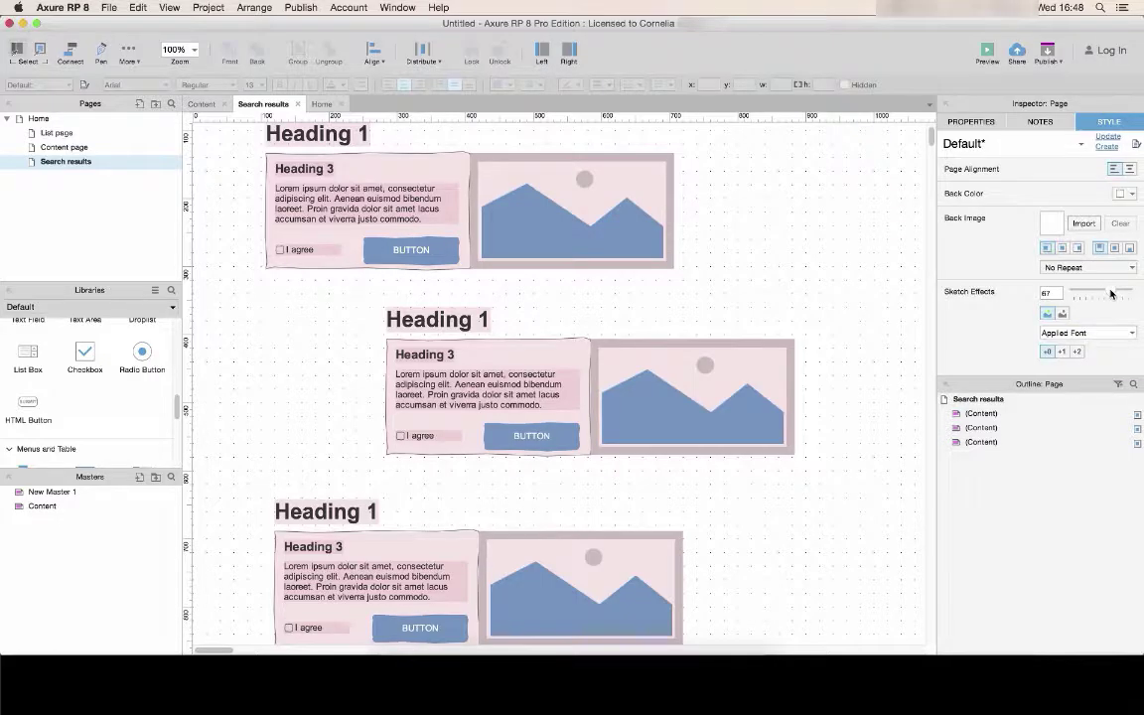
# Set sketchiness to 87, the Caveat font, grayscale colour and +2px line width.
pyautogui.click(1122, 294)
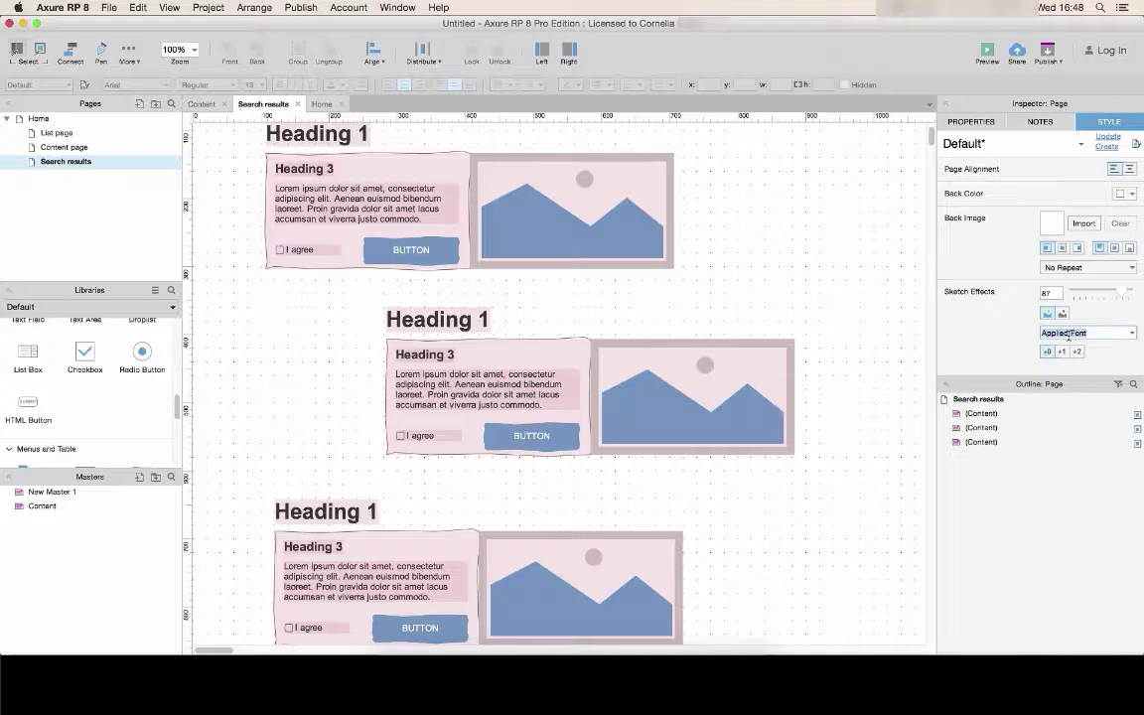
pyautogui.click(1132, 335)
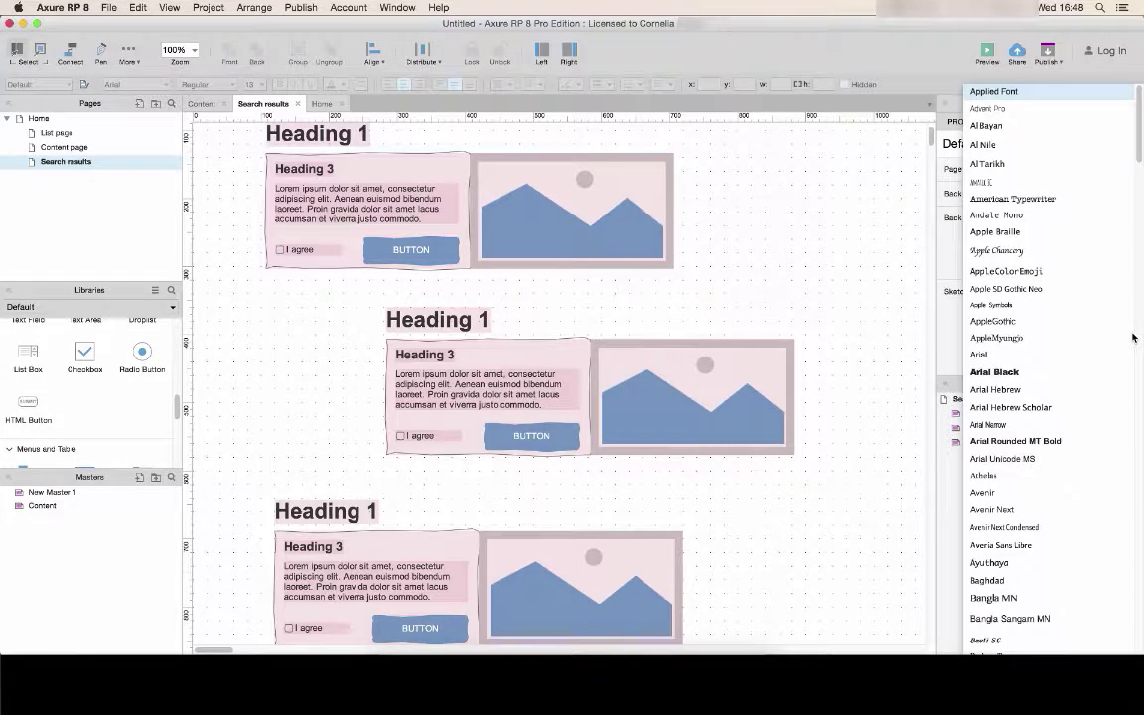
pyautogui.scroll(-4, 1043, 357)
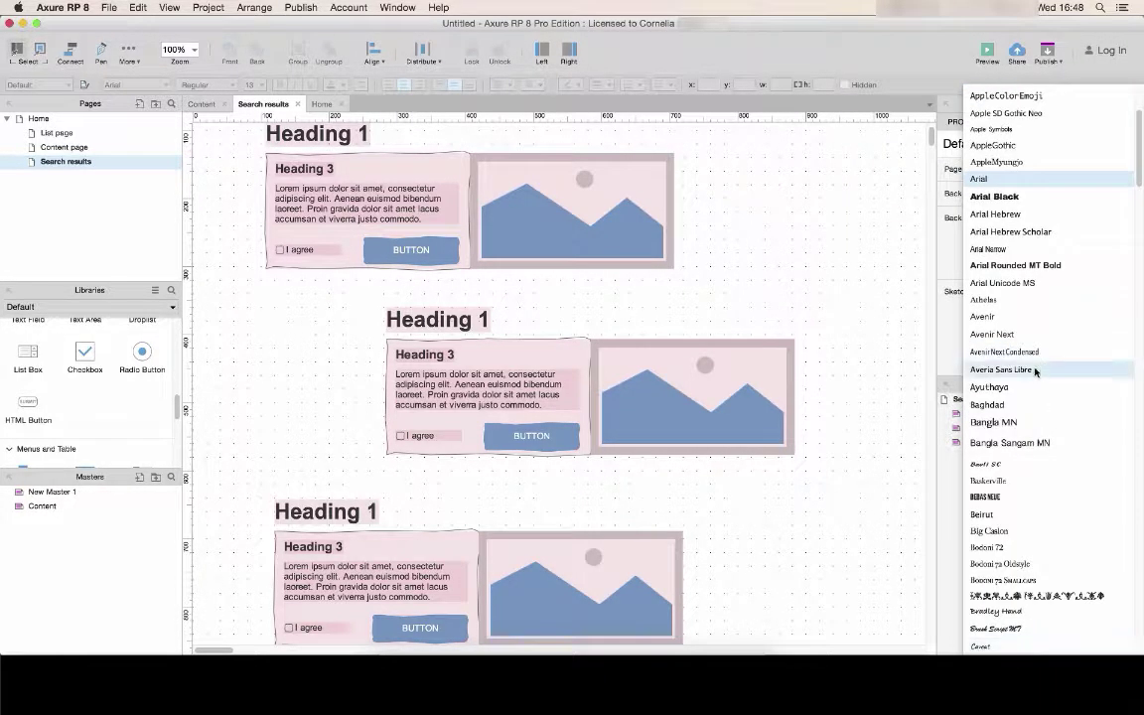
pyautogui.click(991, 646)
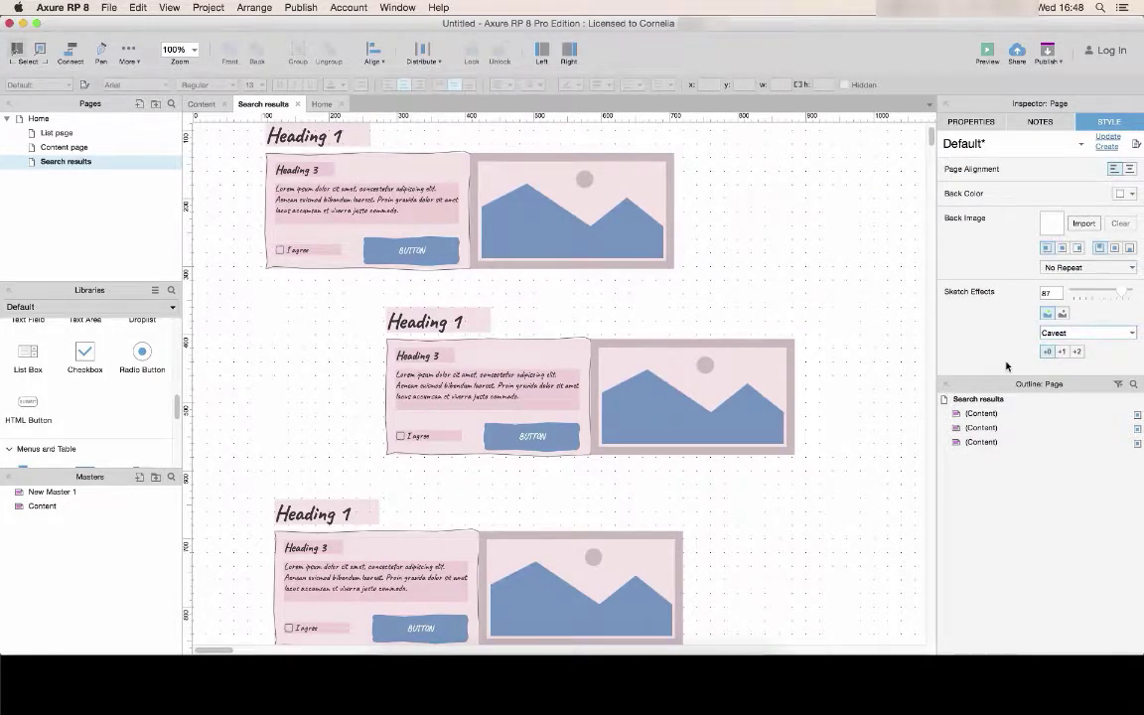
pyautogui.click(1062, 314)
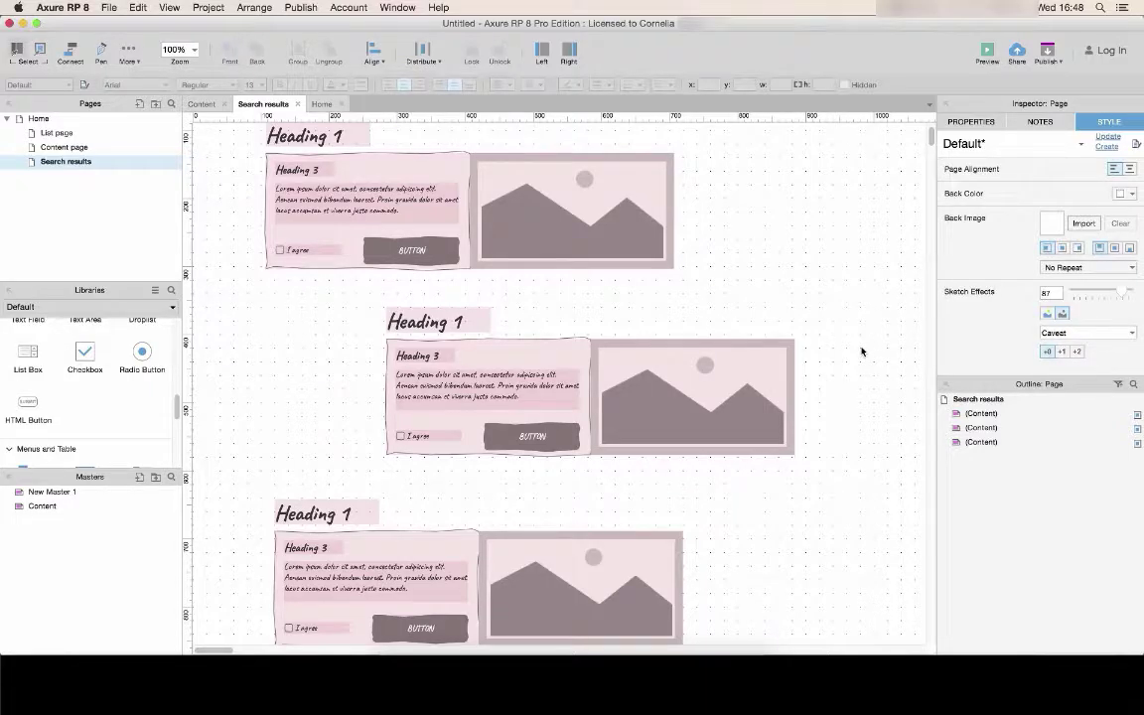
pyautogui.click(1077, 352)
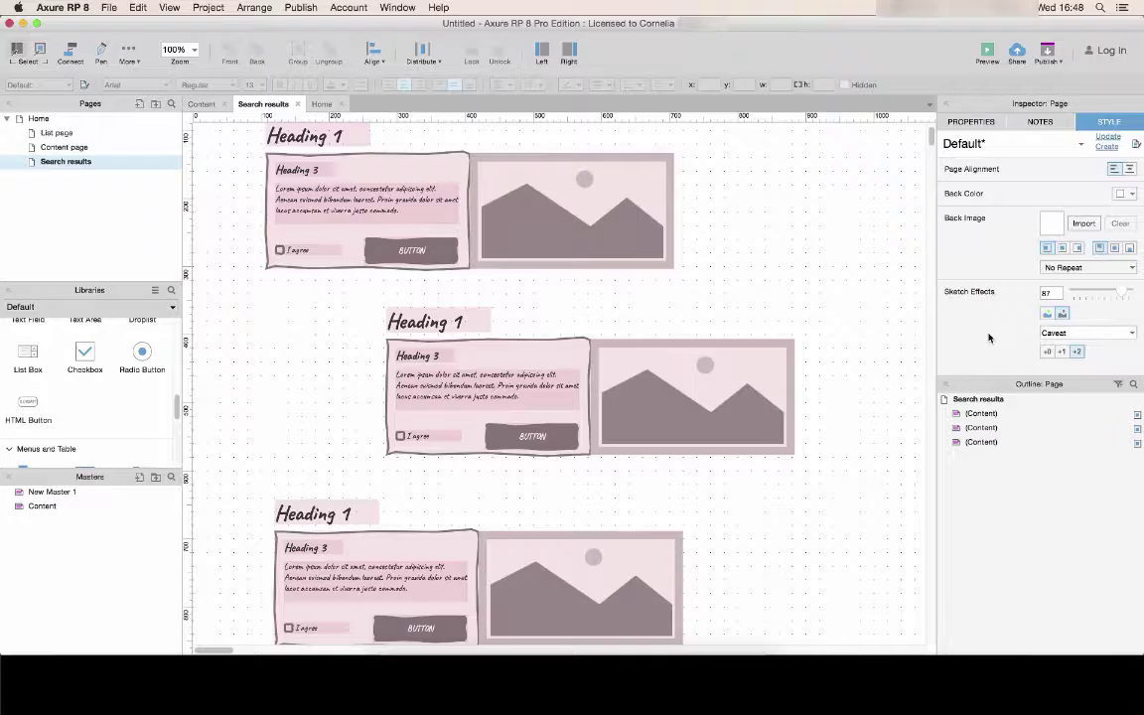
# Write a page note beginning 'First draft' on Search results.
pyautogui.click(1040, 121)
pyautogui.click(980, 193)
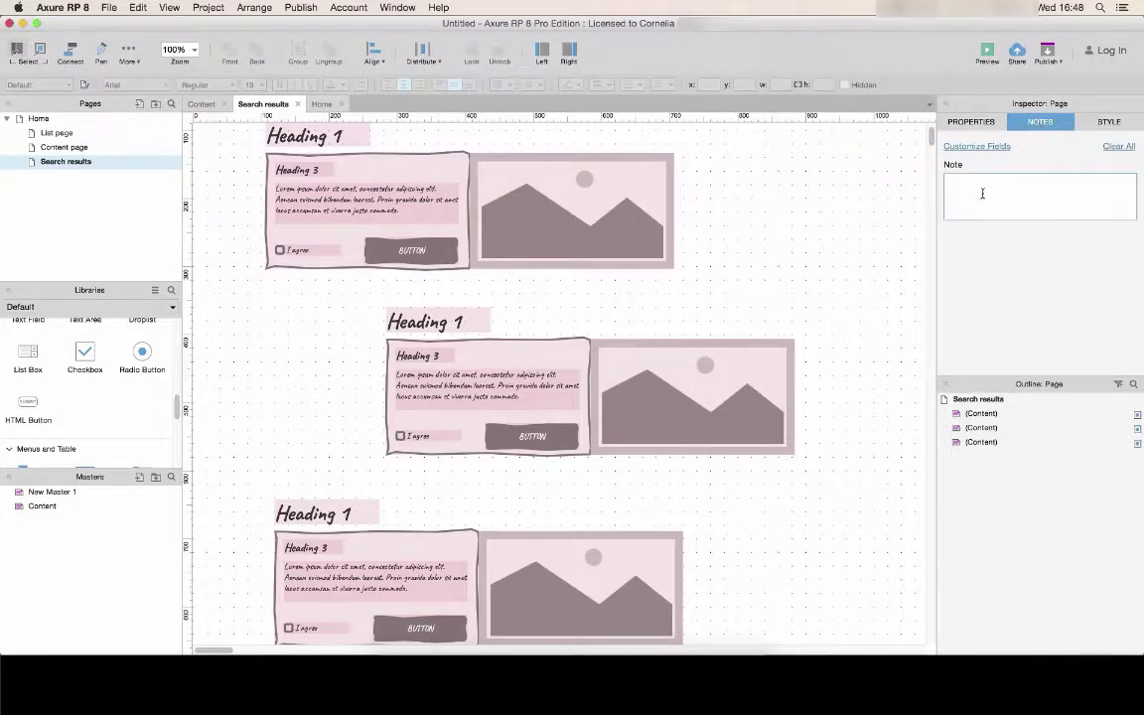
pyautogui.write('First ')
pyautogui.write('draft version')
pyautogui.click(968, 121)
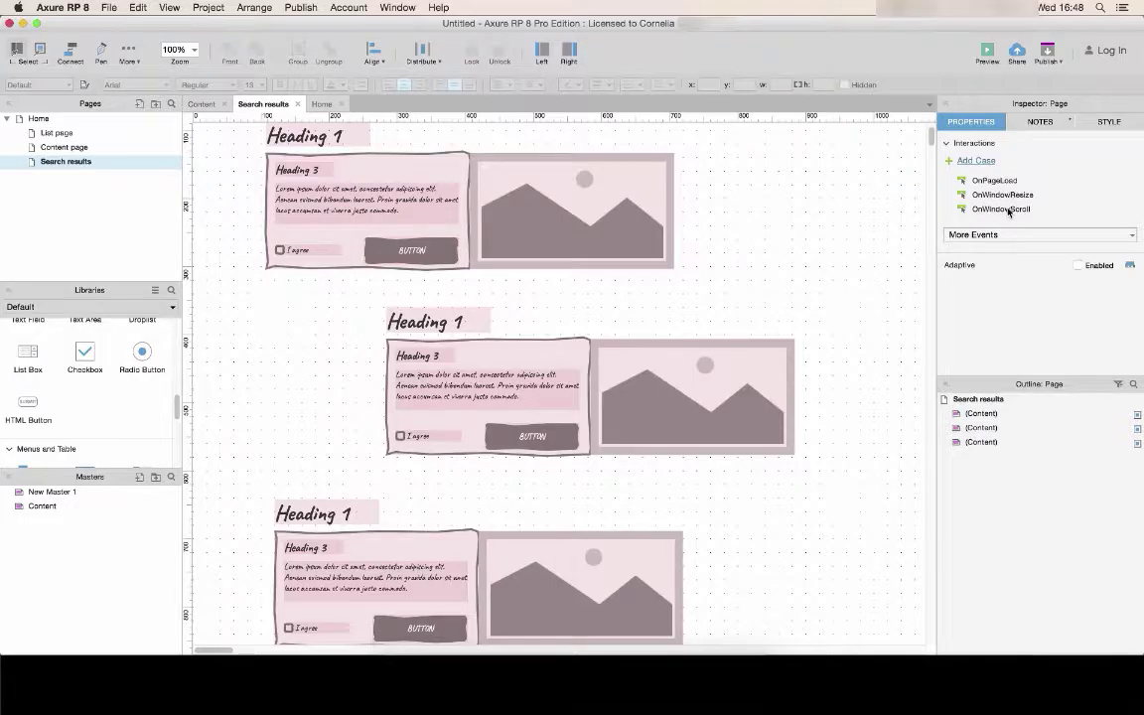
pyautogui.scroll(3, 104, 352)
pyautogui.scroll(3, 109, 349)
# Place a Primary Button right of the first card, labelled 'Link to content'.
pyautogui.scroll(3, 109, 350)
pyautogui.scroll(3, 109, 349)
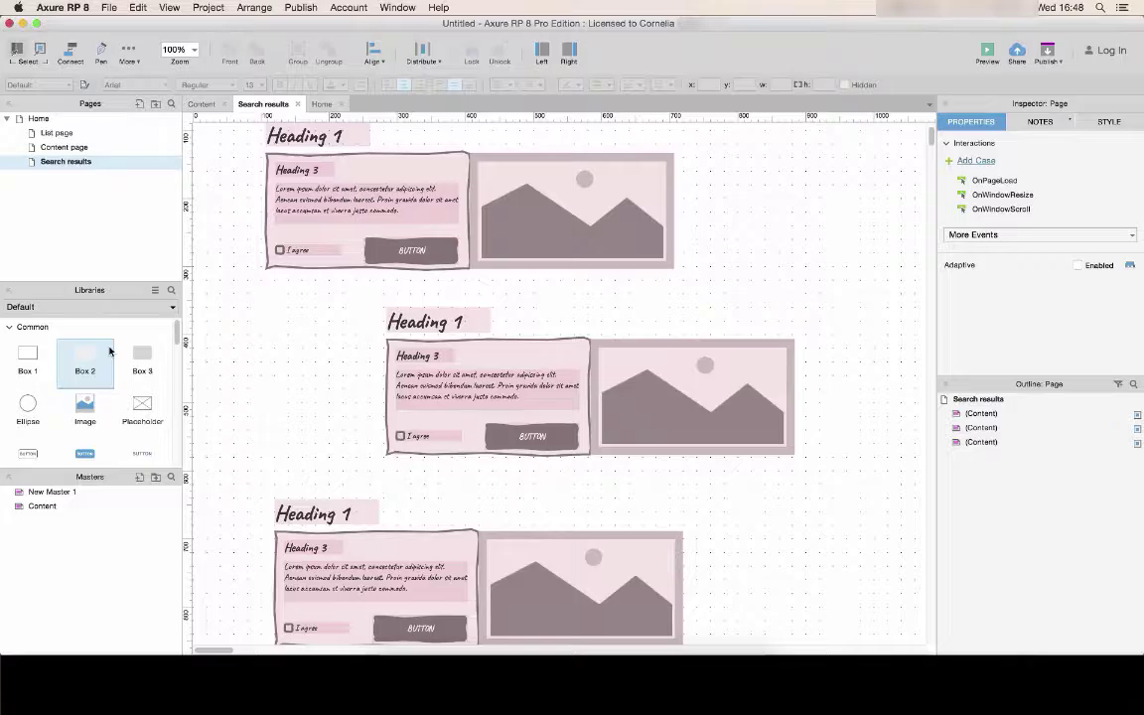
pyautogui.scroll(-1, 87, 446)
pyautogui.click(84, 437)
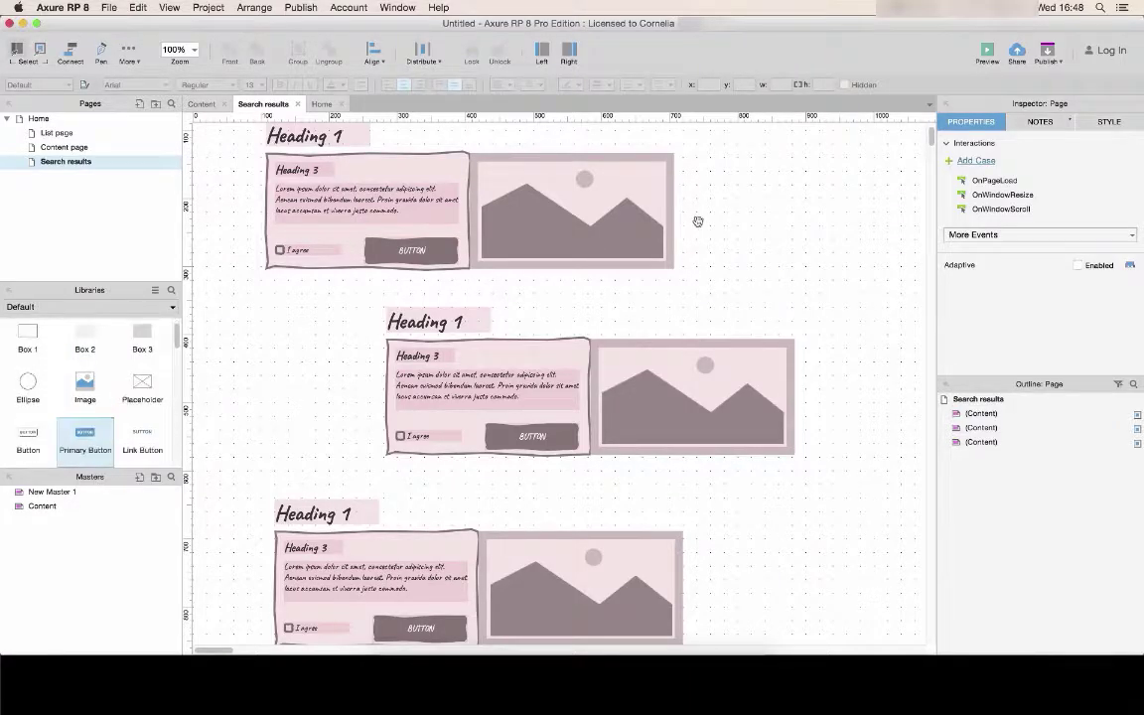
pyautogui.moveTo(698, 221); pyautogui.dragTo(745, 203)
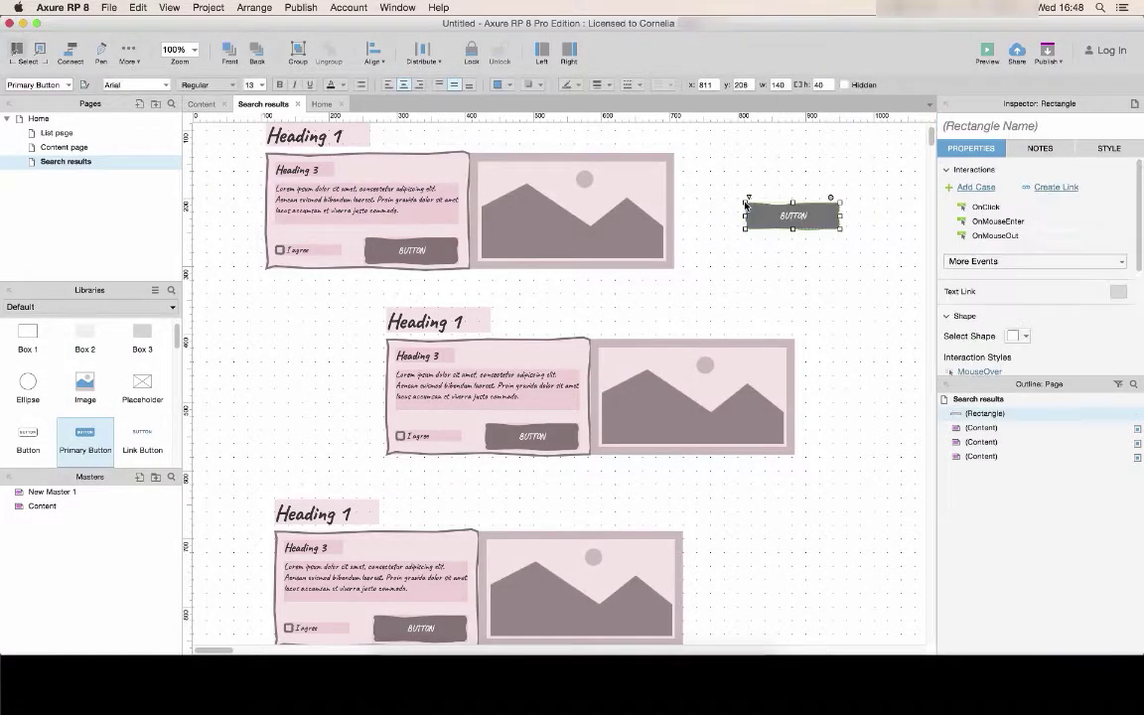
pyautogui.doubleClick(805, 216)
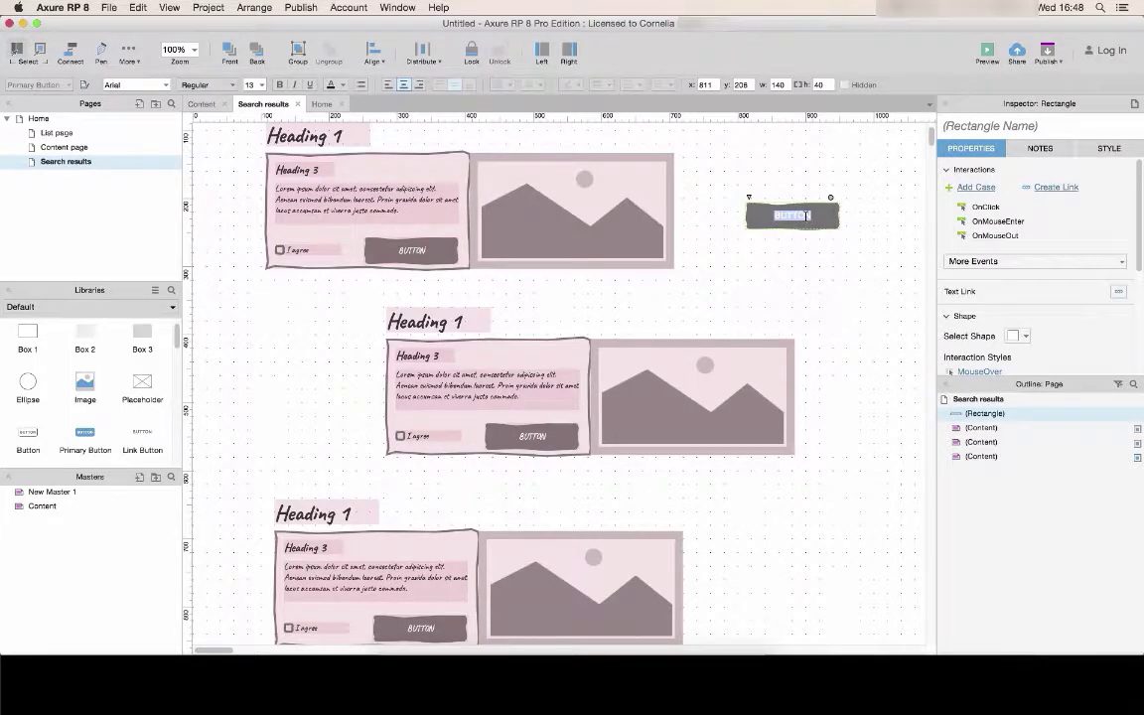
pyautogui.write('Link to coten')
pyautogui.press('BackSpace')
pyautogui.press('BackSpace')
pyautogui.press('BackSpace')
pyautogui.write('ntent')
pyautogui.click(826, 235)
pyautogui.click(759, 210)
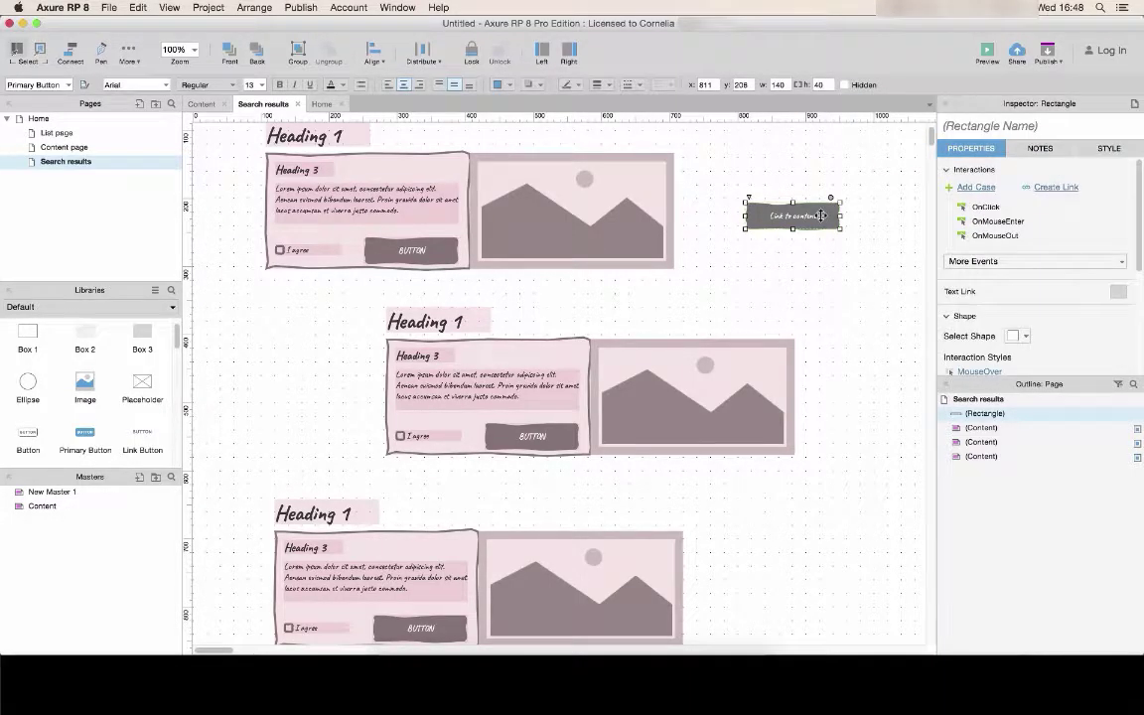
# Link the button so clicking it opens the Content page.
pyautogui.click(1055, 186)
pyautogui.click(1034, 247)
pyautogui.click(860, 306)
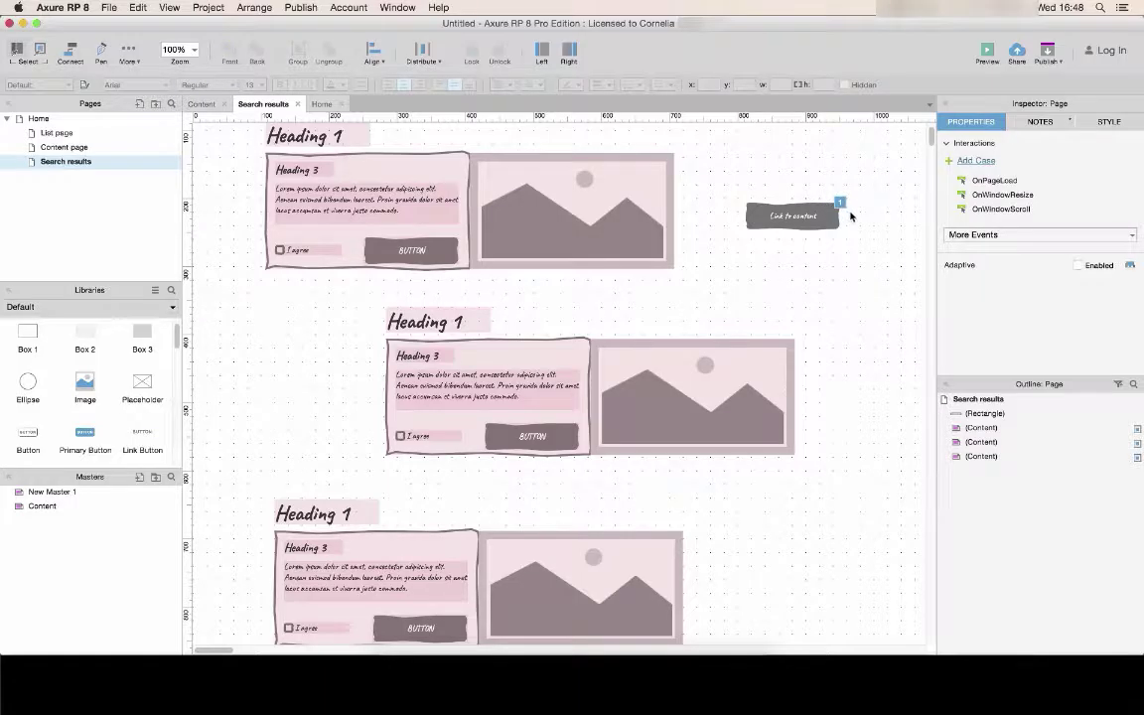
pyautogui.click(804, 216)
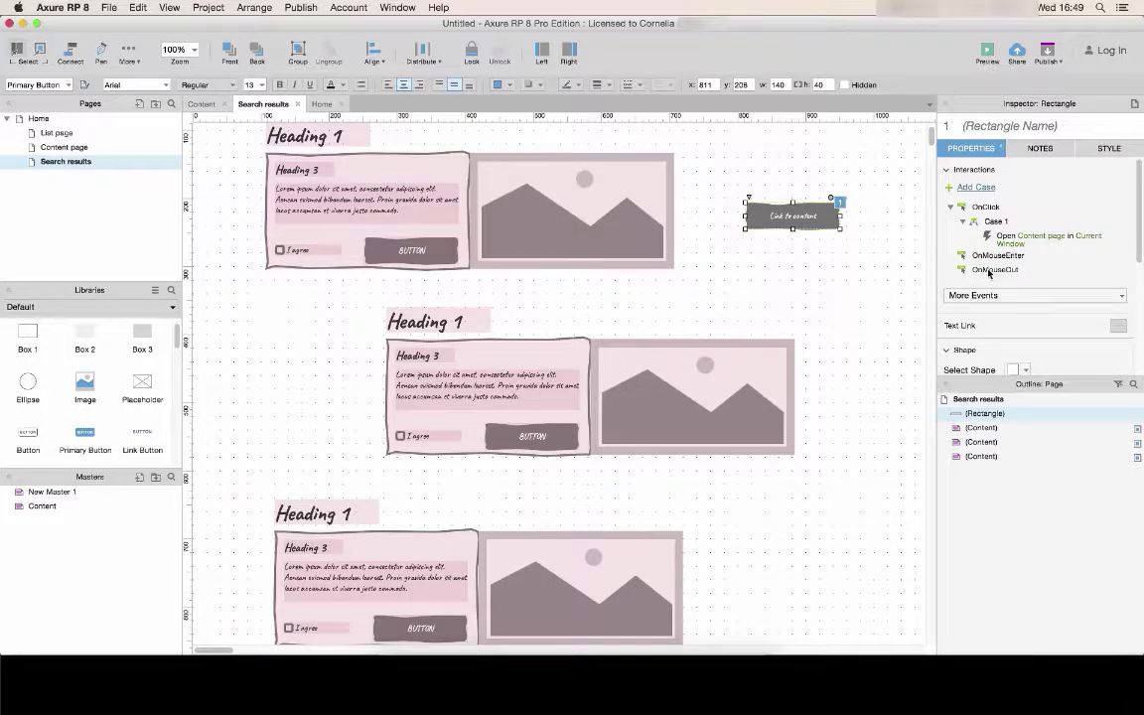
pyautogui.click(1012, 295)
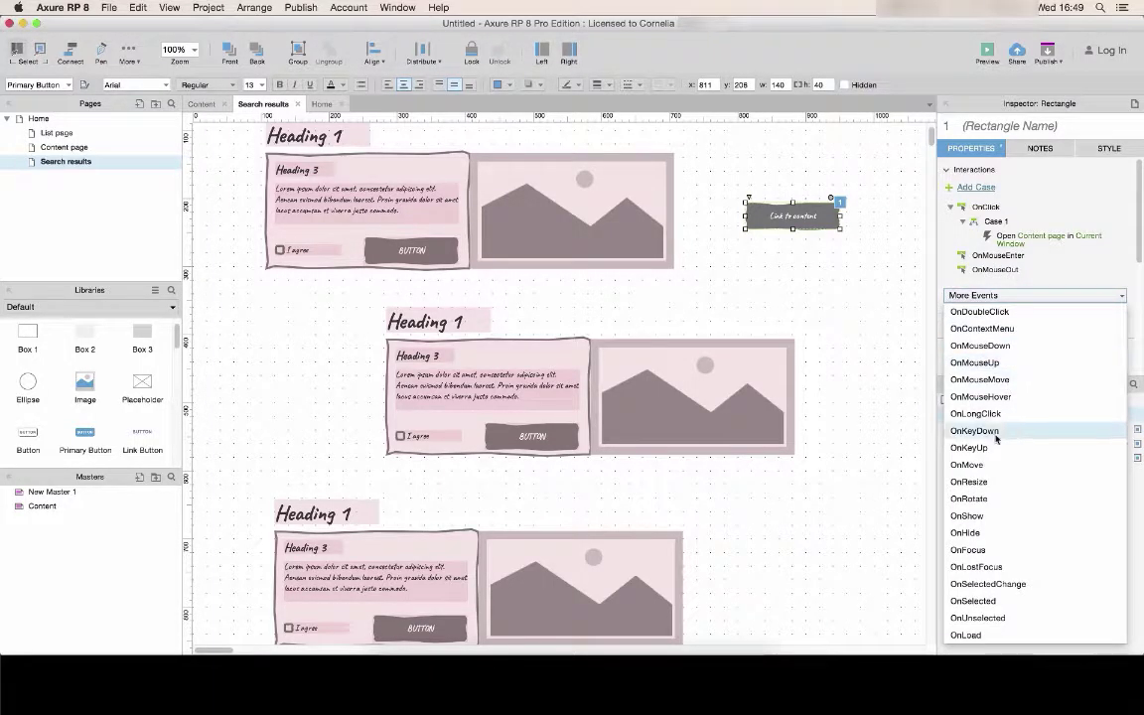
pyautogui.click(899, 302)
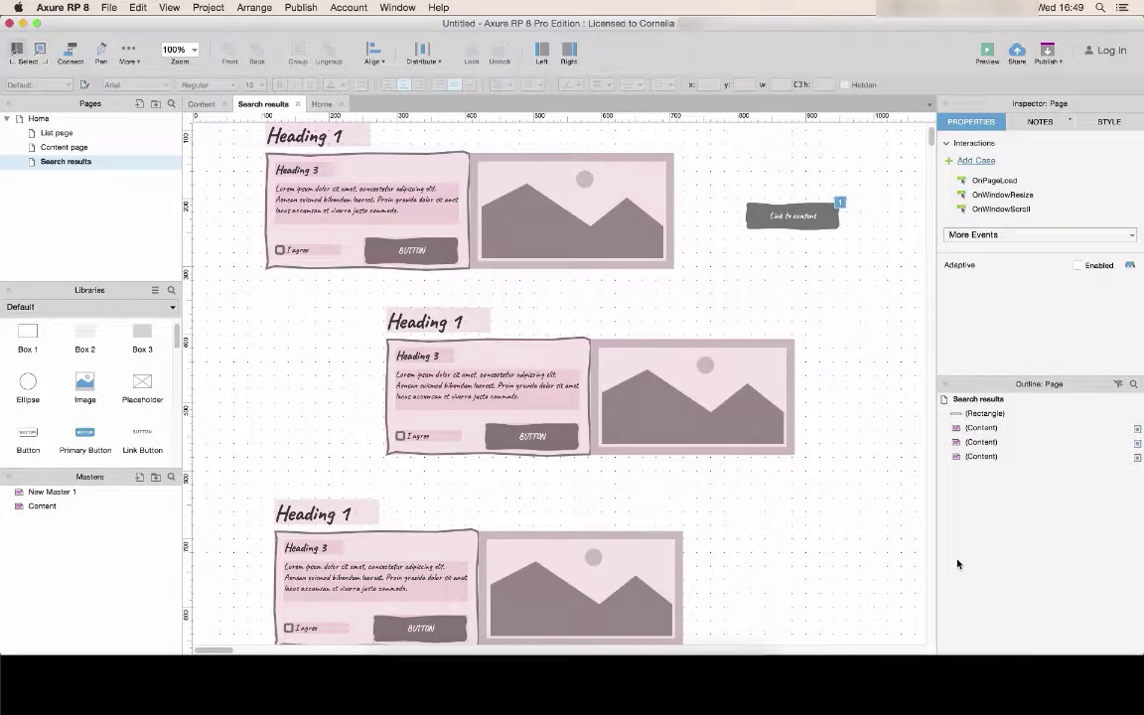
# Select the middle and lower Content instances and group them.
pyautogui.click(978, 428)
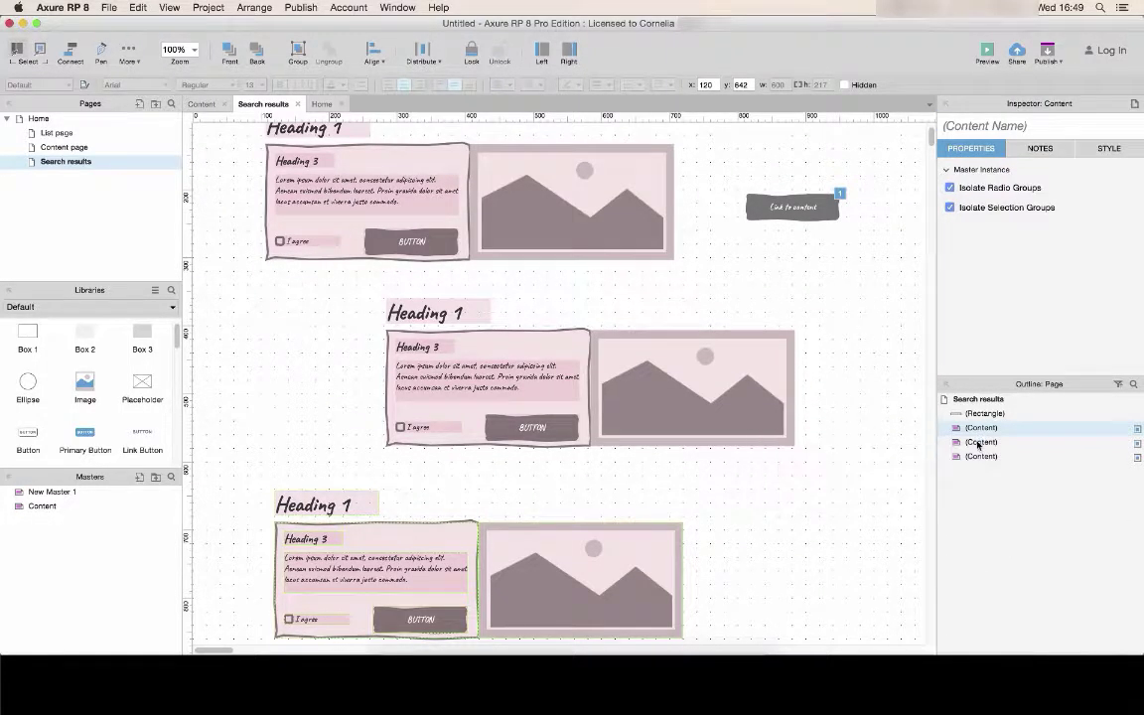
pyautogui.click(978, 443)
pyautogui.click(978, 414)
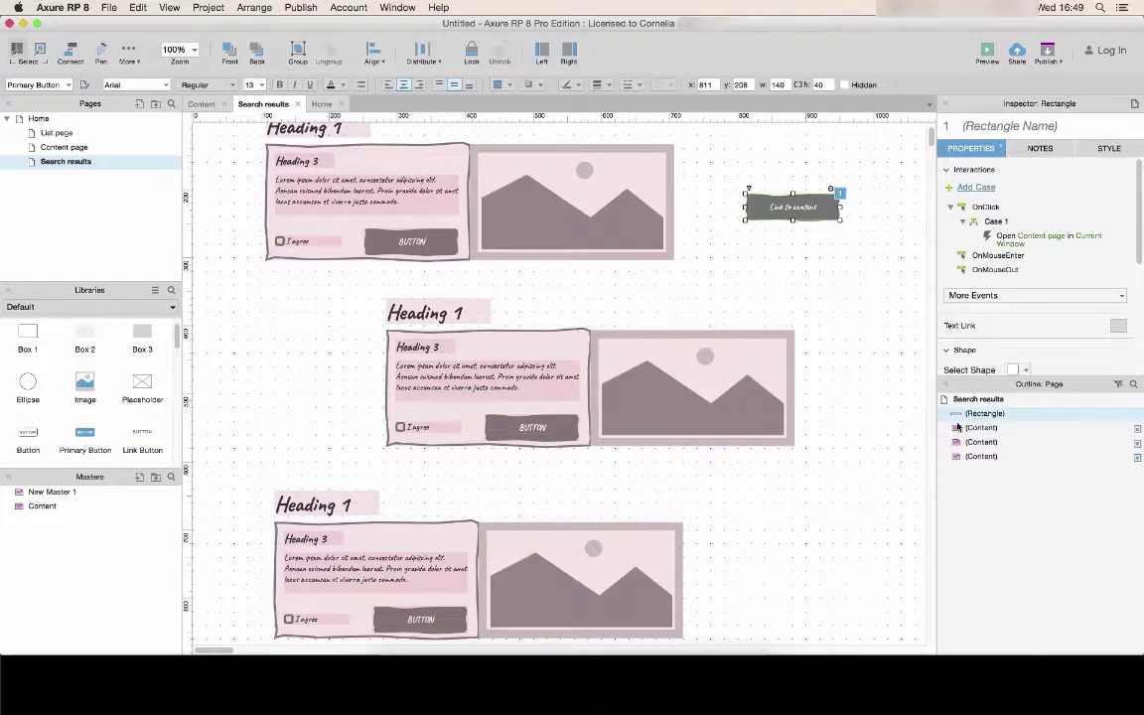
pyautogui.click(881, 472)
pyautogui.moveTo(871, 304)
pyautogui.mouseDown()
pyautogui.moveTo(383, 607)
pyautogui.moveTo(344, 542)
pyautogui.mouseUp()
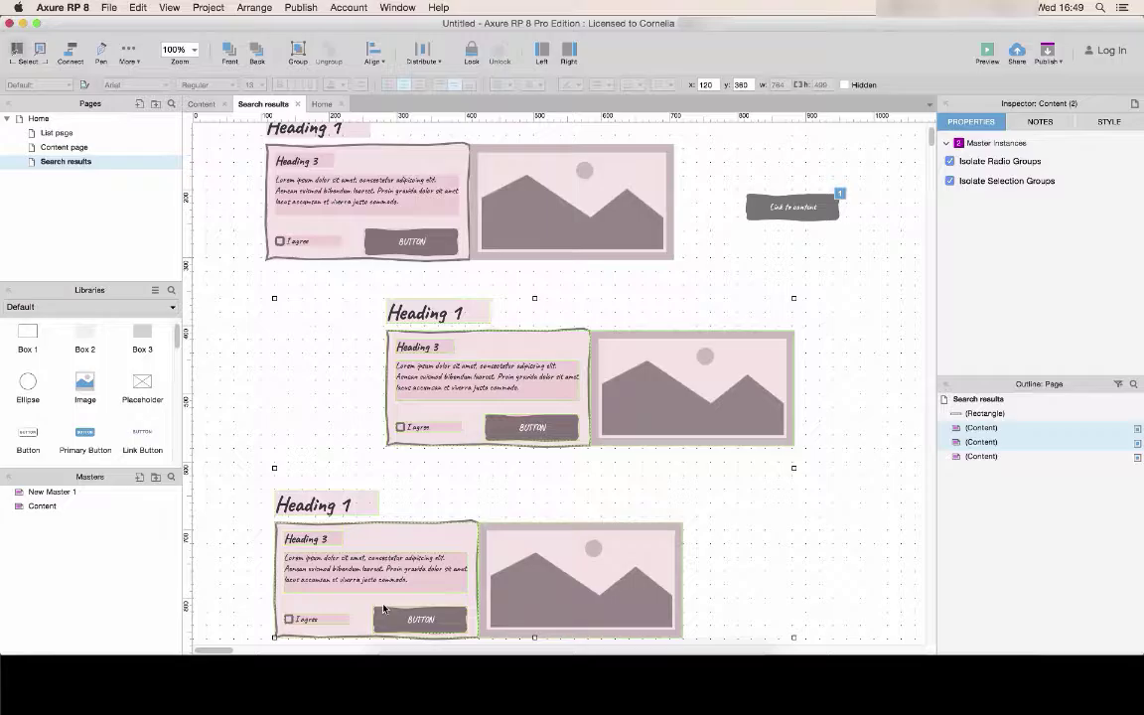
pyautogui.rightClick(627, 386)
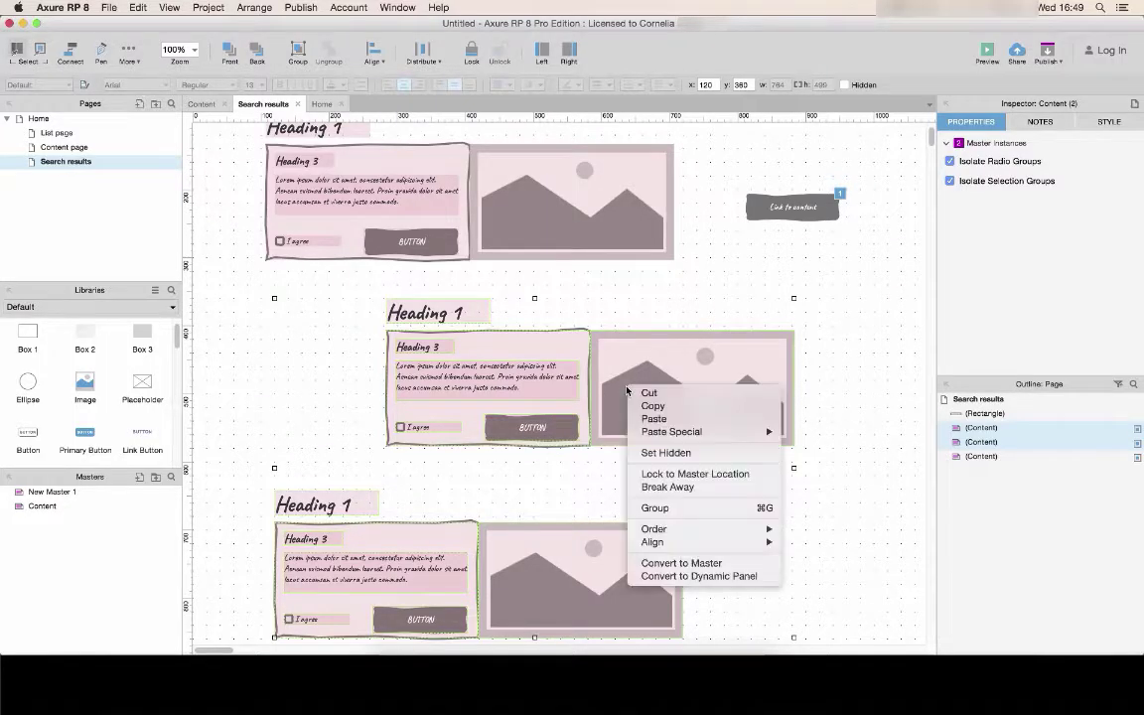
pyautogui.click(682, 512)
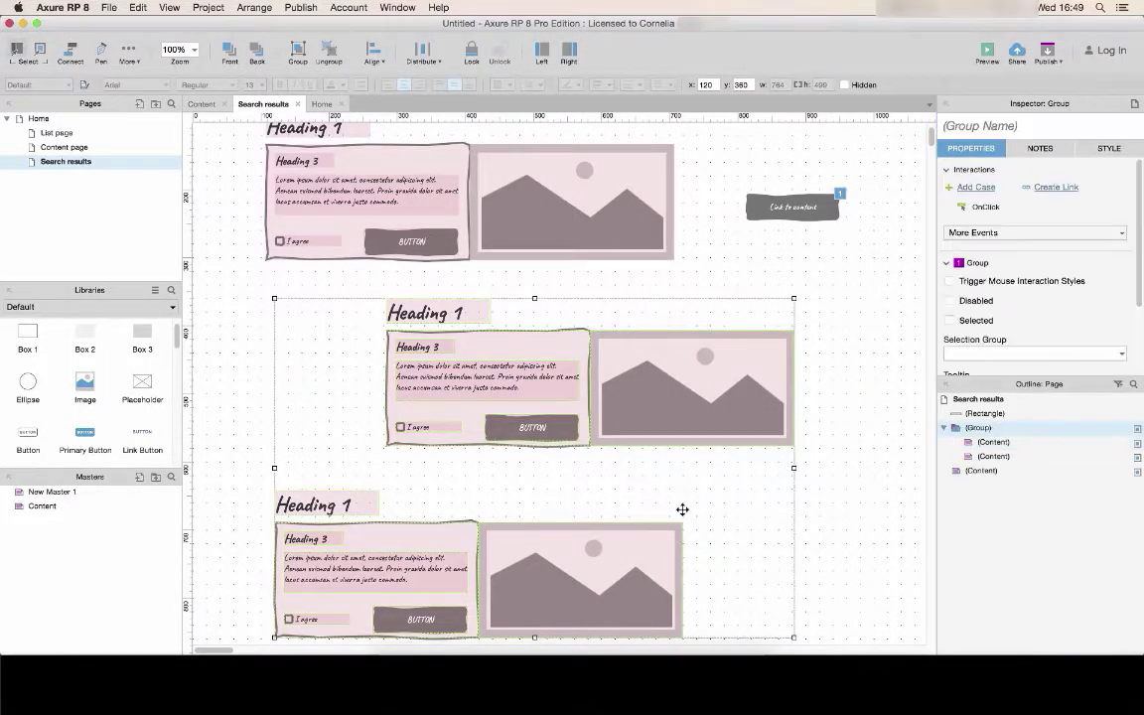
# Rename the new group to 'duplicates' in the Outline.
pyautogui.moveTo(999, 436); pyautogui.dragTo(997, 429)
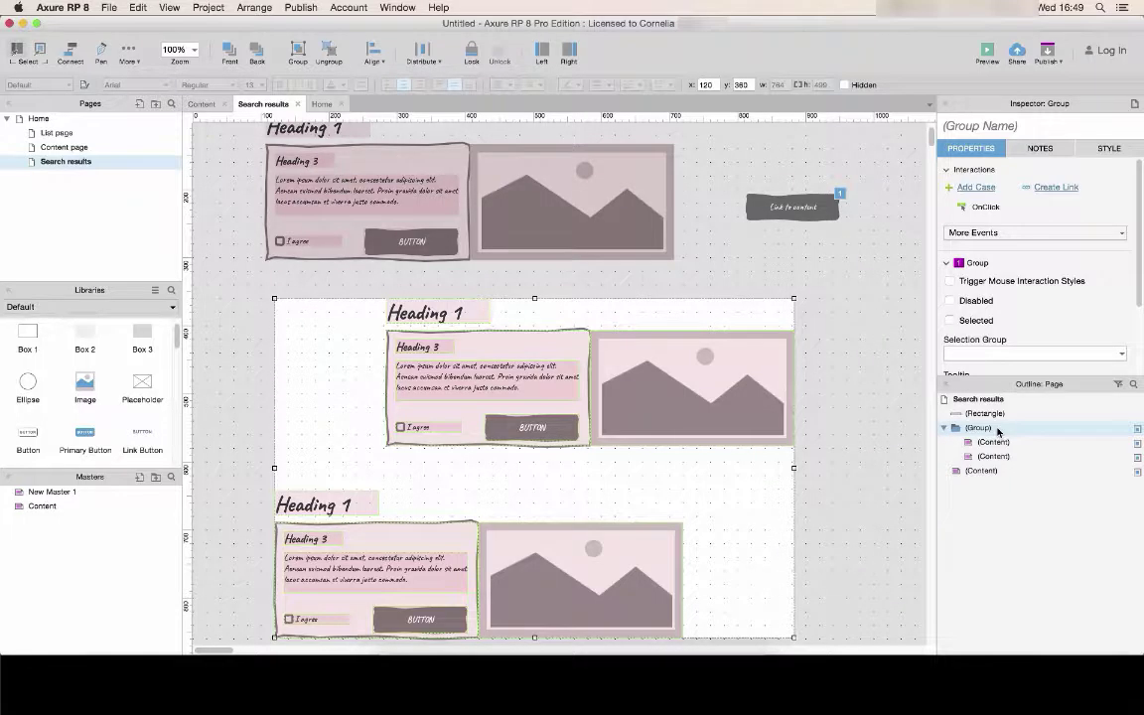
pyautogui.click(704, 398)
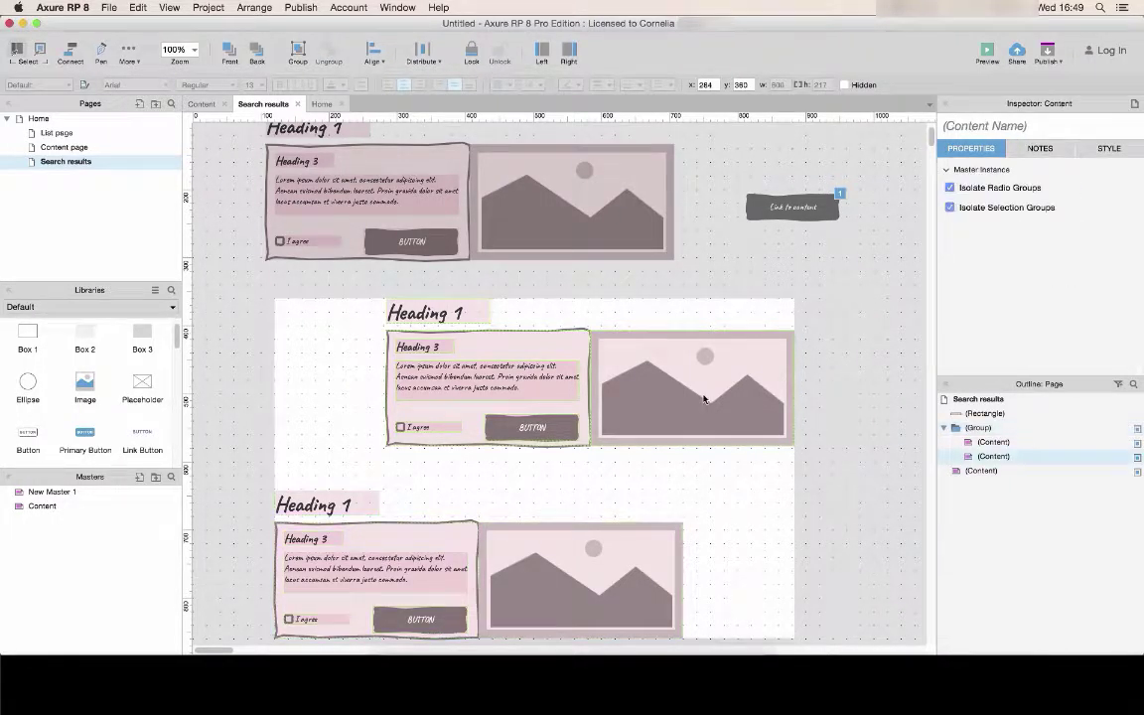
pyautogui.click(903, 410)
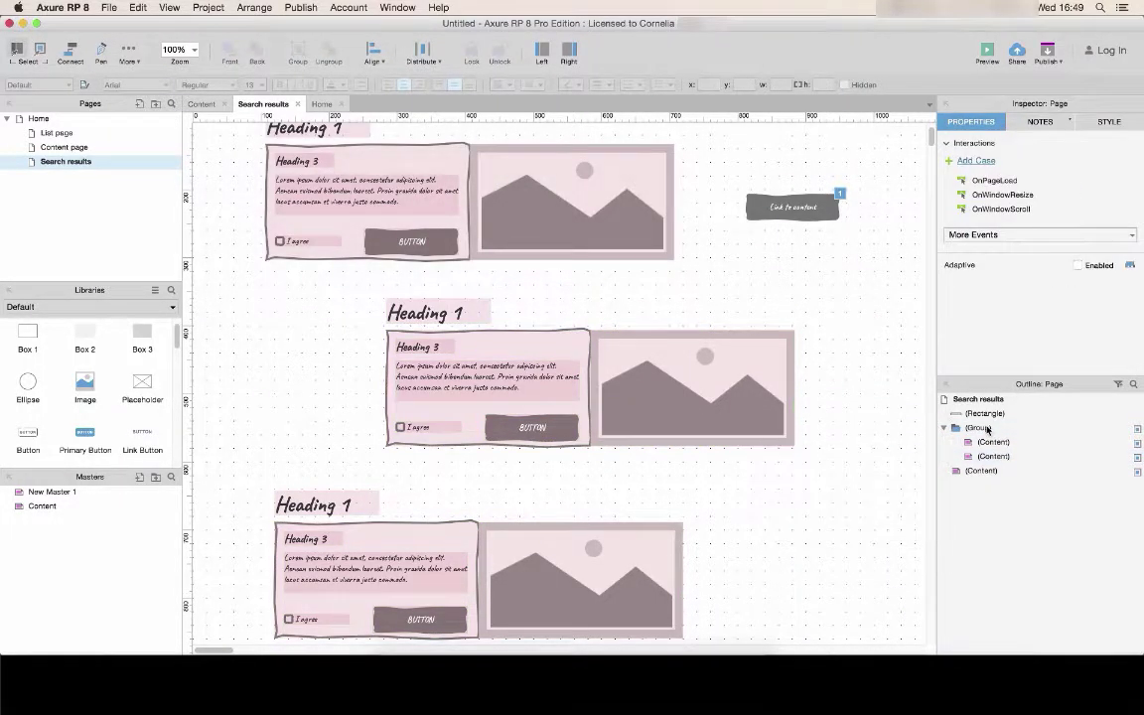
pyautogui.doubleClick(988, 428)
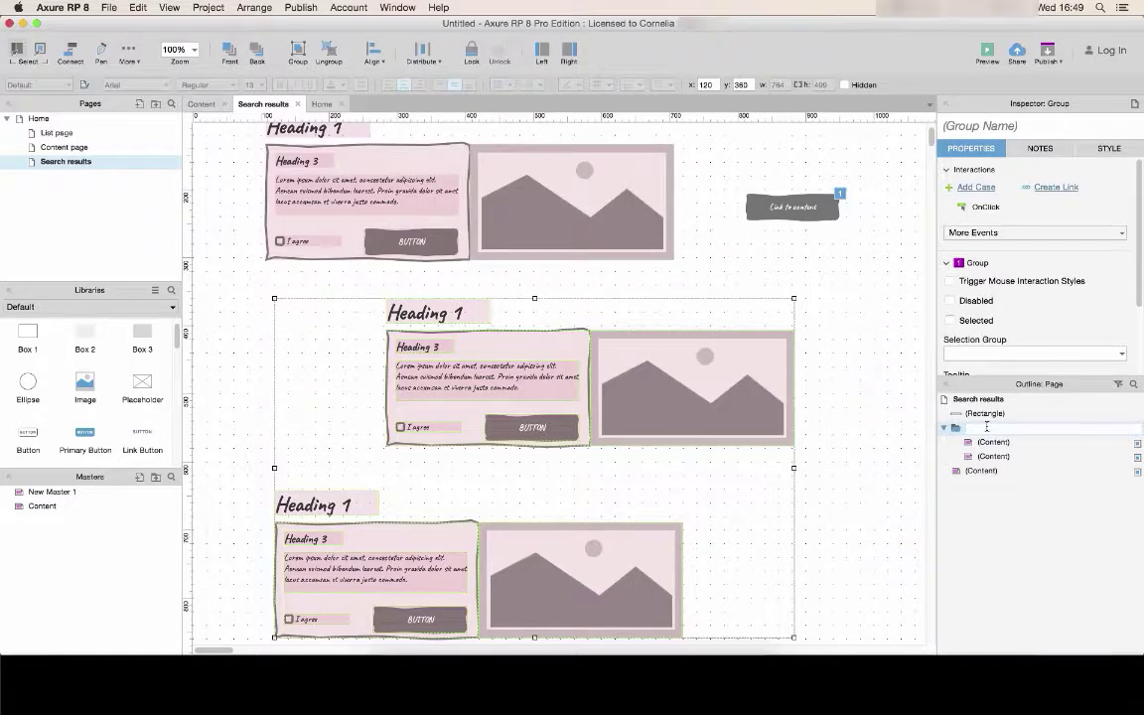
pyautogui.write('cates')
pyautogui.click(993, 442)
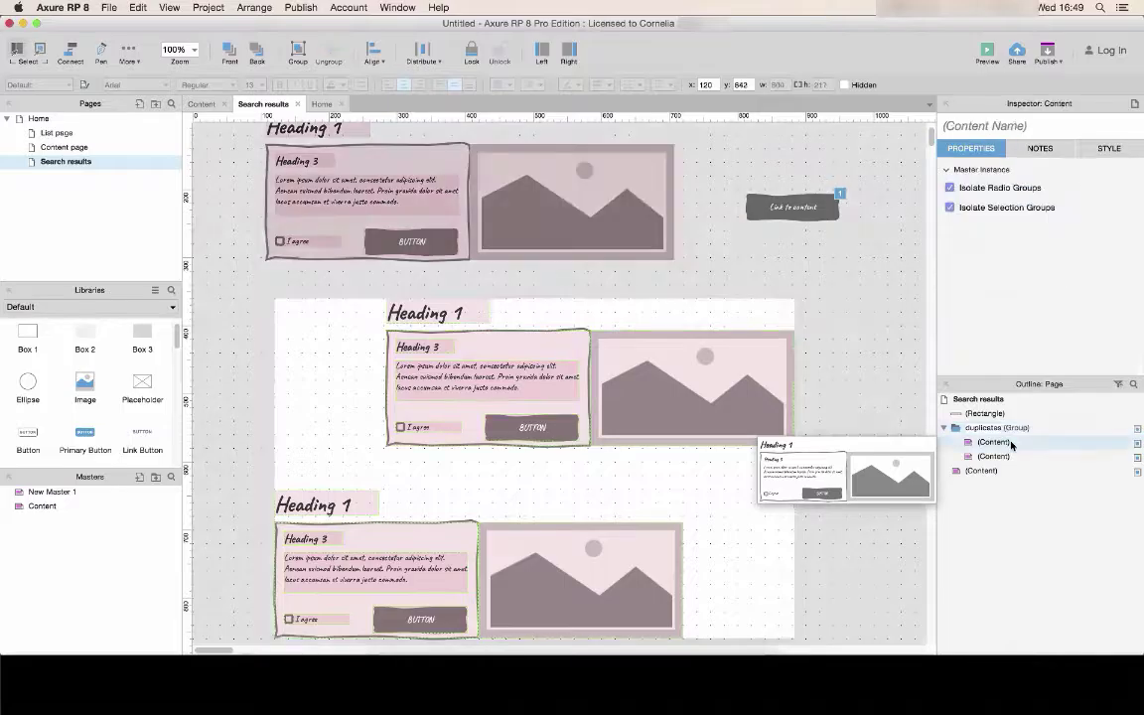
# Hide the duplicates group, then search the Outline for 'rec' to locate the Rectangle button.
pyautogui.click(1136, 428)
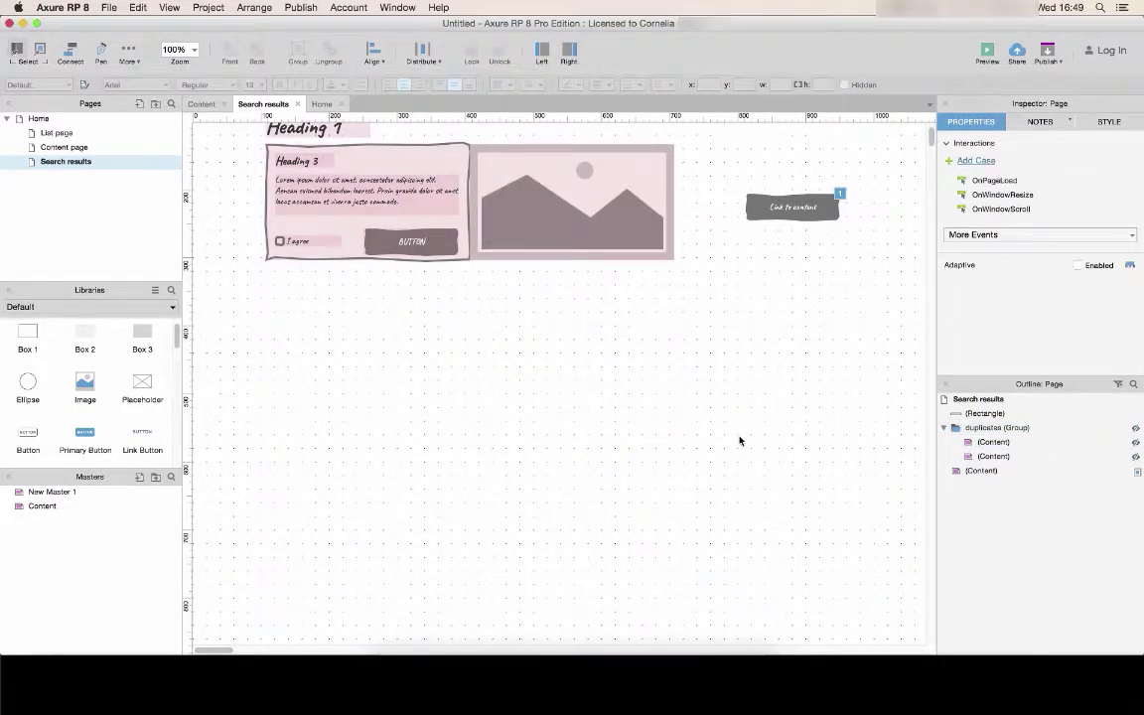
pyautogui.click(1134, 384)
pyautogui.write('rec')
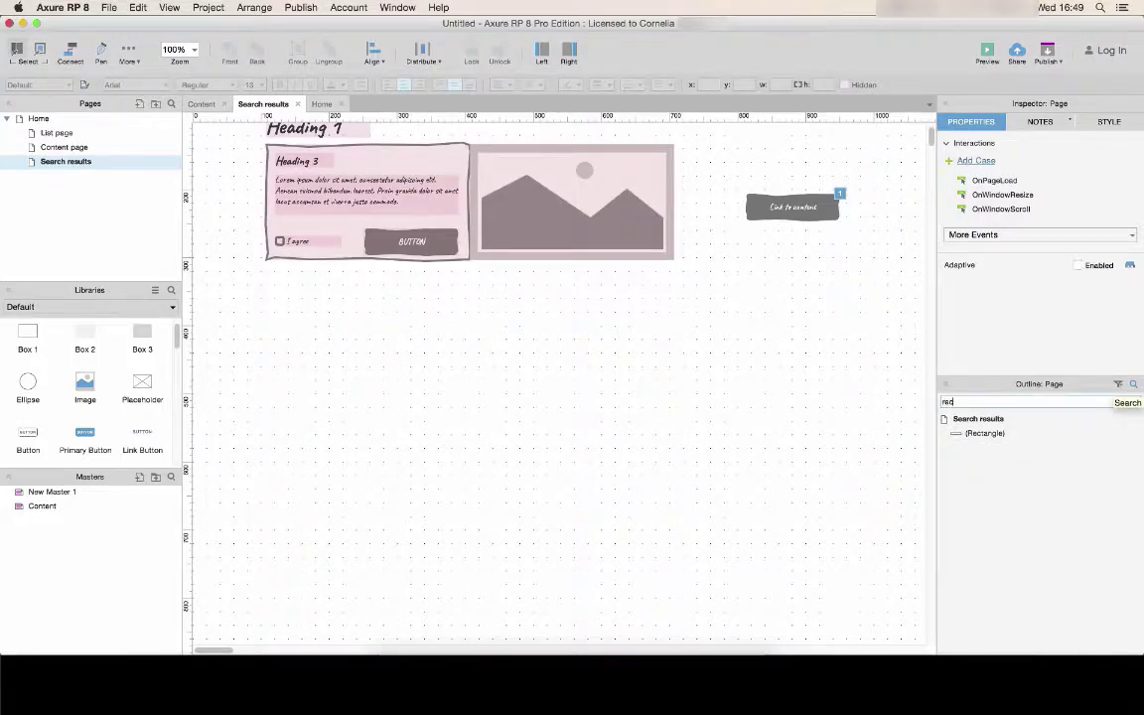
pyautogui.click(1000, 434)
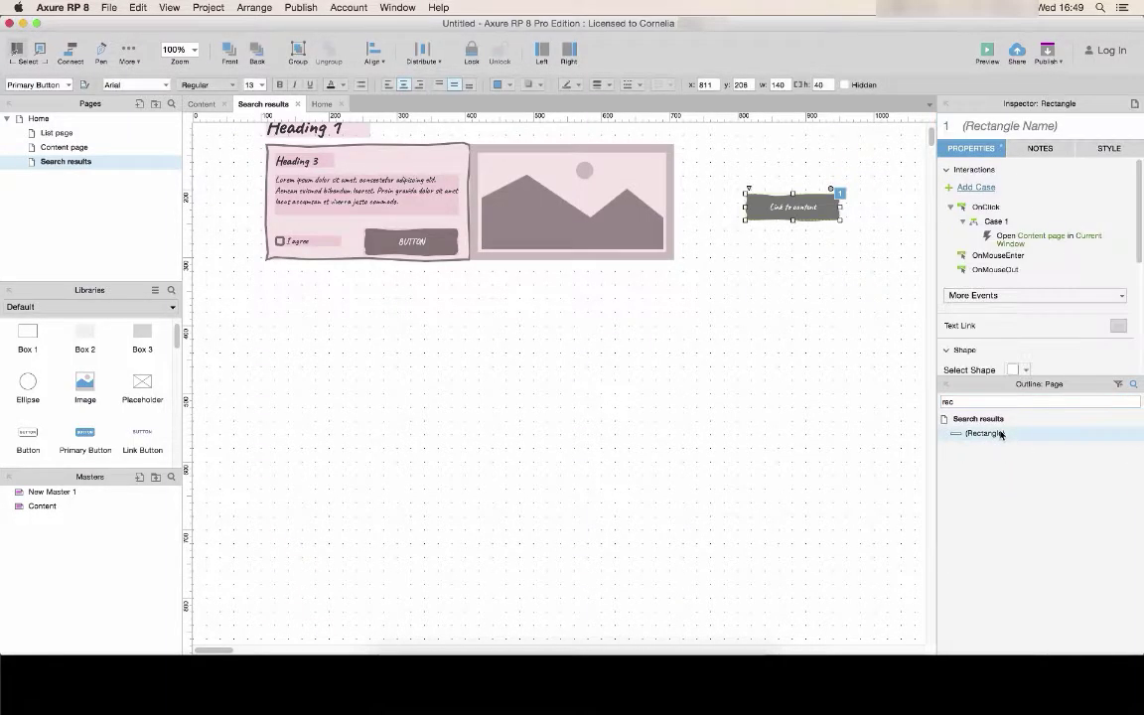
pyautogui.click(796, 442)
pyautogui.click(994, 401)
pyautogui.press('BackSpace')
pyautogui.press('BackSpace')
pyautogui.press('BackSpace')
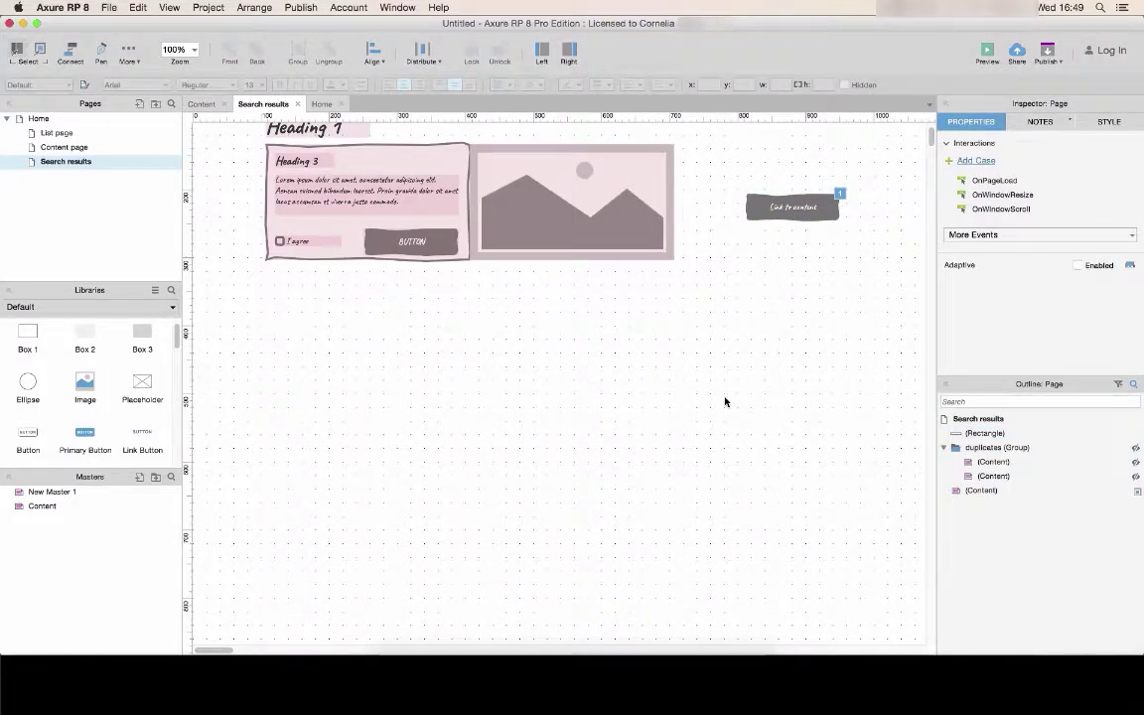
pyautogui.click(400, 428)
# Make the Link to content label text purple, keeping it vertically centred.
pyautogui.click(810, 218)
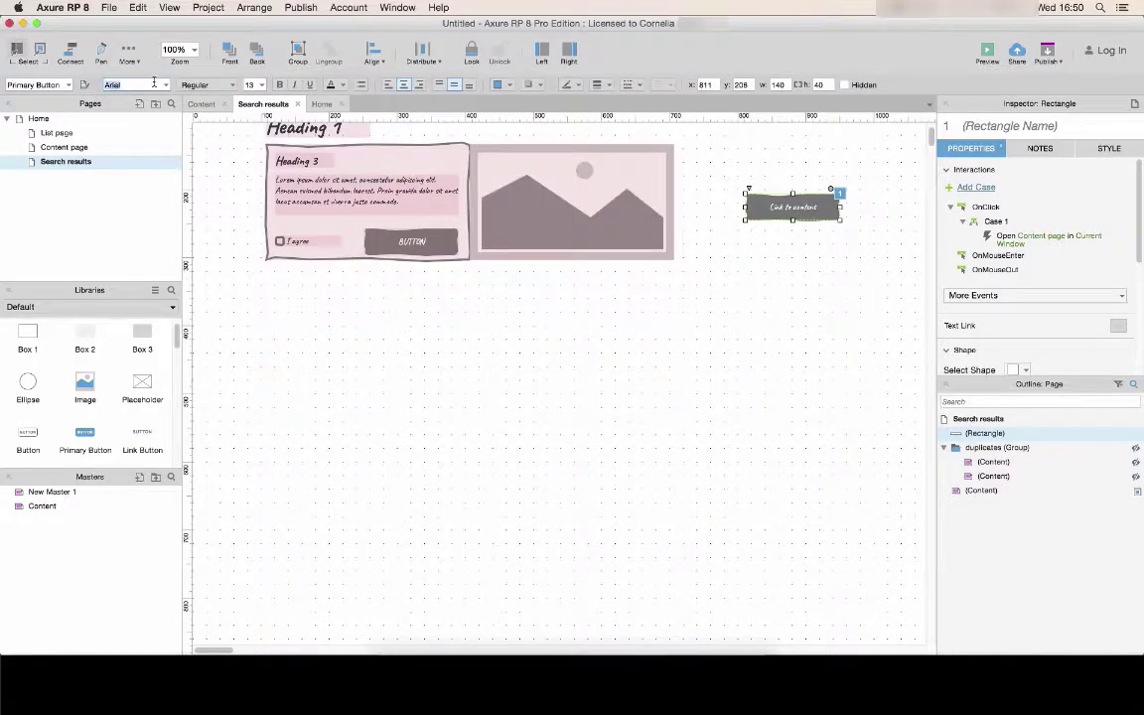
pyautogui.click(165, 84)
pyautogui.click(223, 87)
pyautogui.click(246, 85)
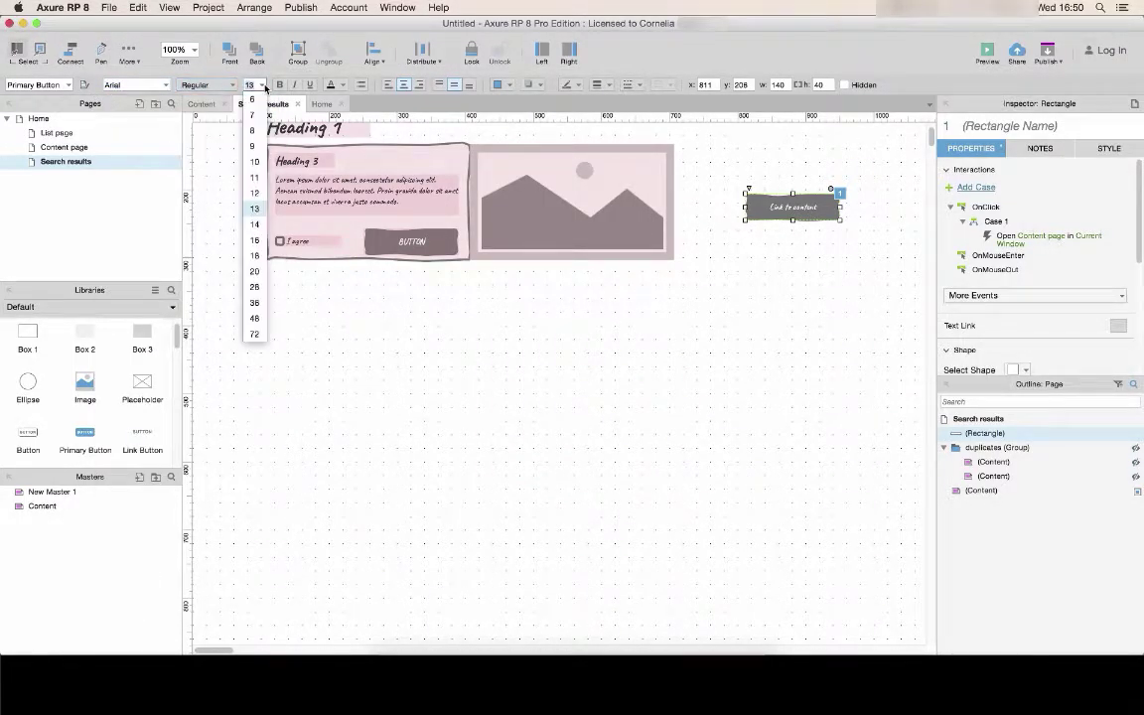
pyautogui.click(341, 87)
pyautogui.click(449, 146)
pyautogui.click(506, 131)
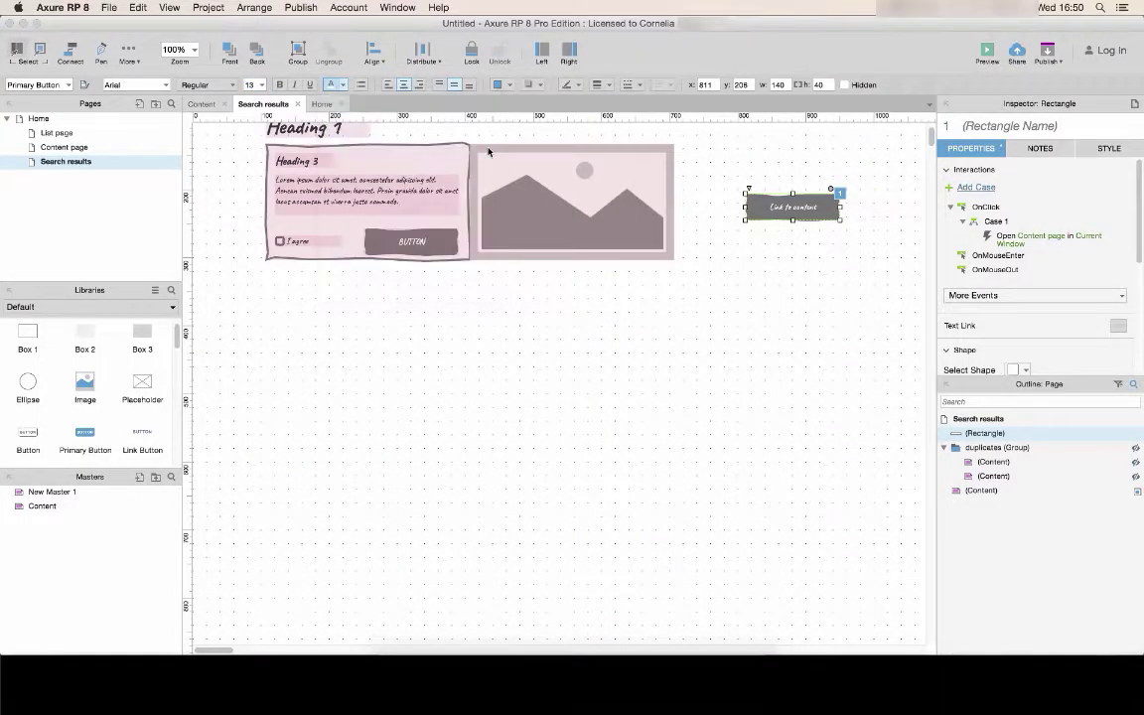
pyautogui.click(469, 85)
pyautogui.click(454, 87)
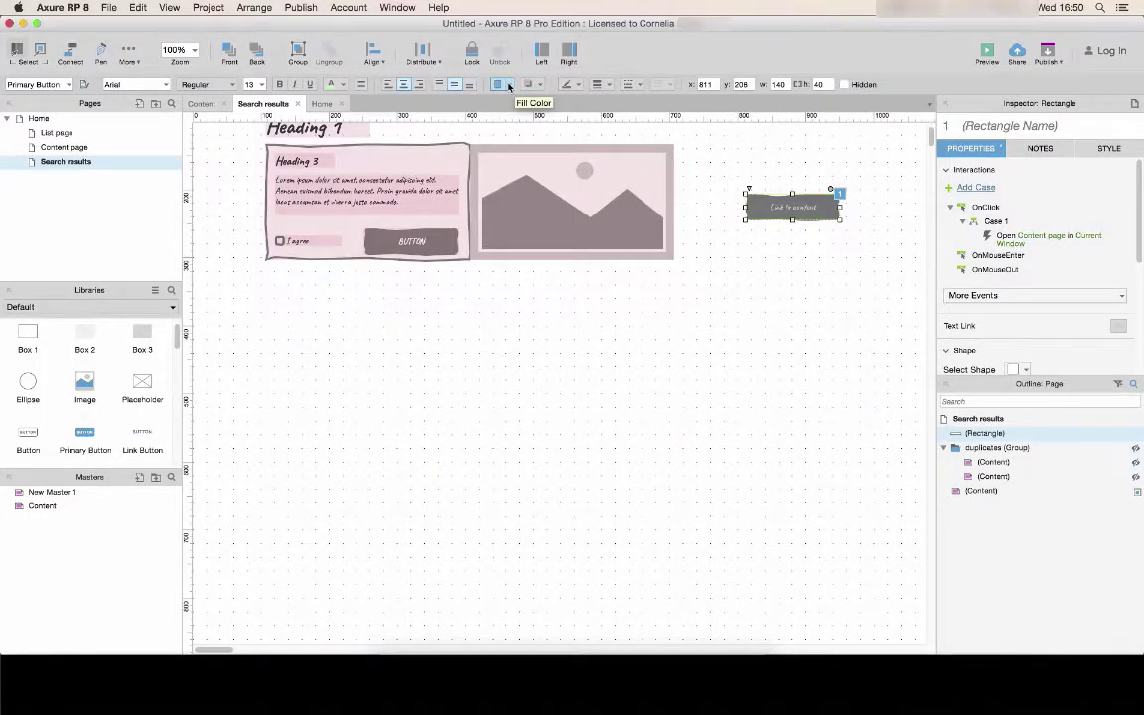
# Add a drop shadow to the Link to content button.
pyautogui.click(501, 85)
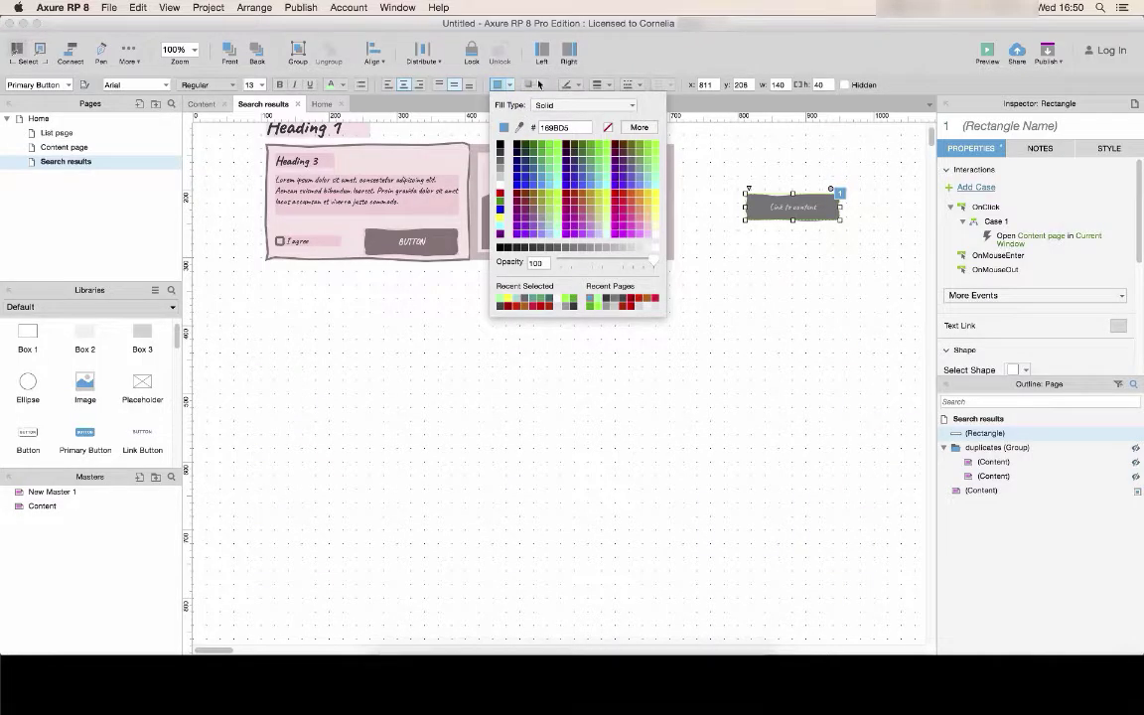
pyautogui.click(533, 86)
pyautogui.click(534, 108)
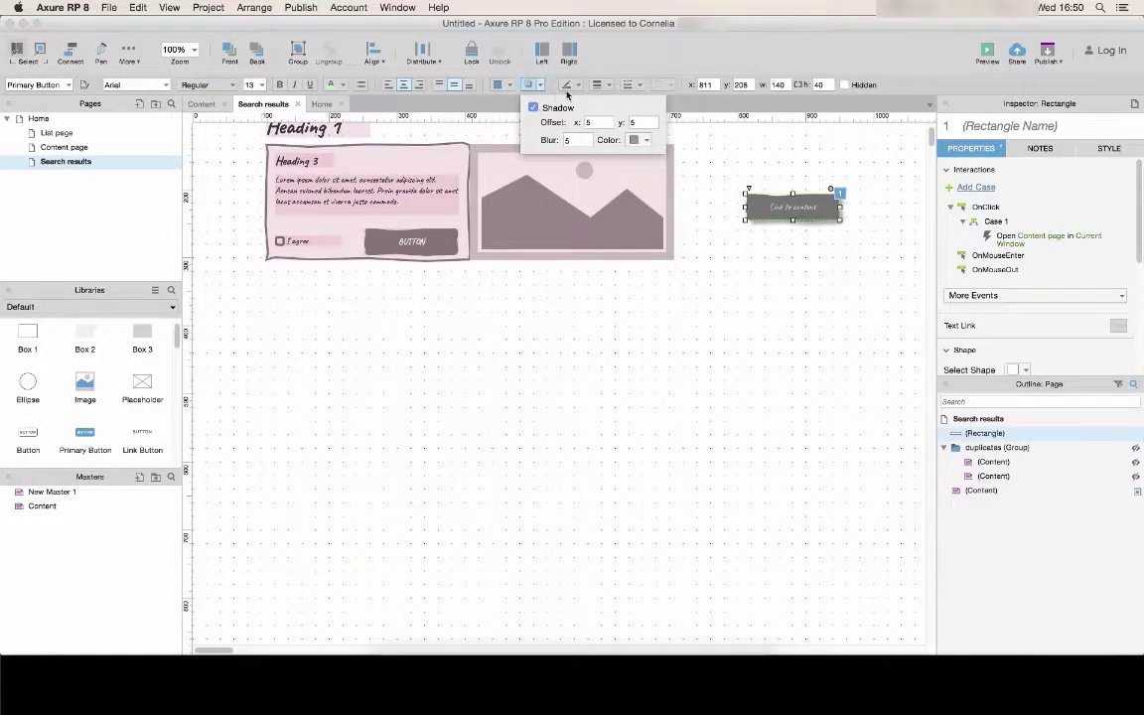
# Give the button a dashed border at the thickest weight in black.
pyautogui.click(581, 87)
pyautogui.click(581, 87)
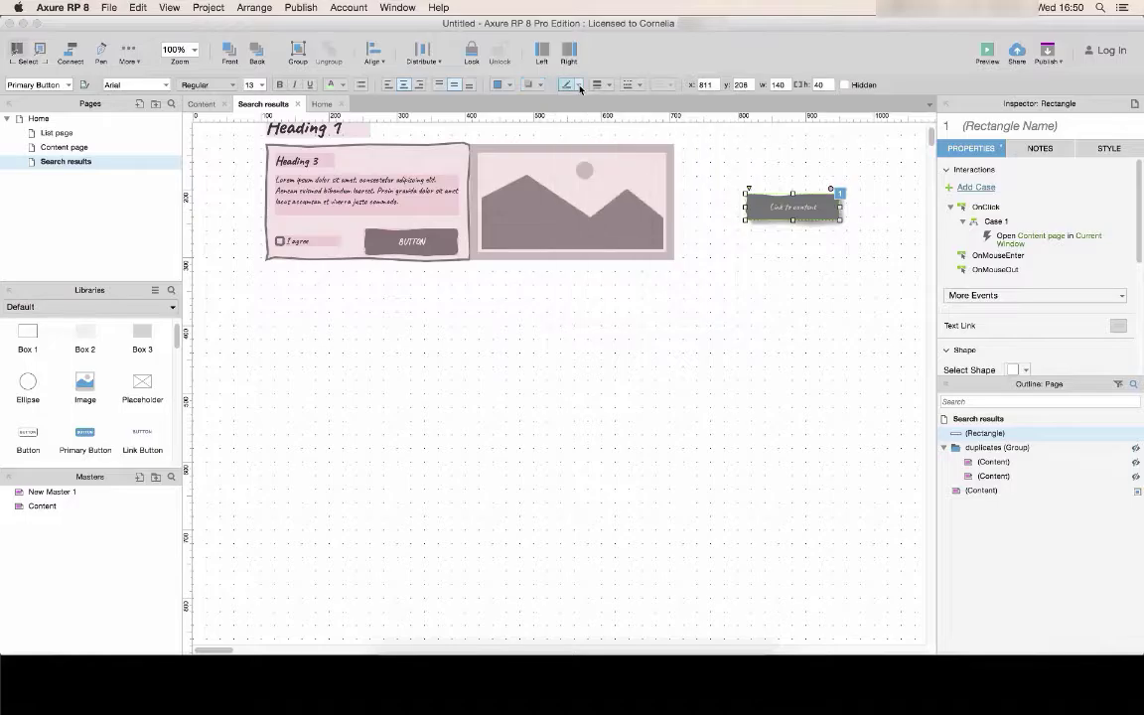
pyautogui.click(640, 86)
pyautogui.click(648, 208)
pyautogui.click(601, 85)
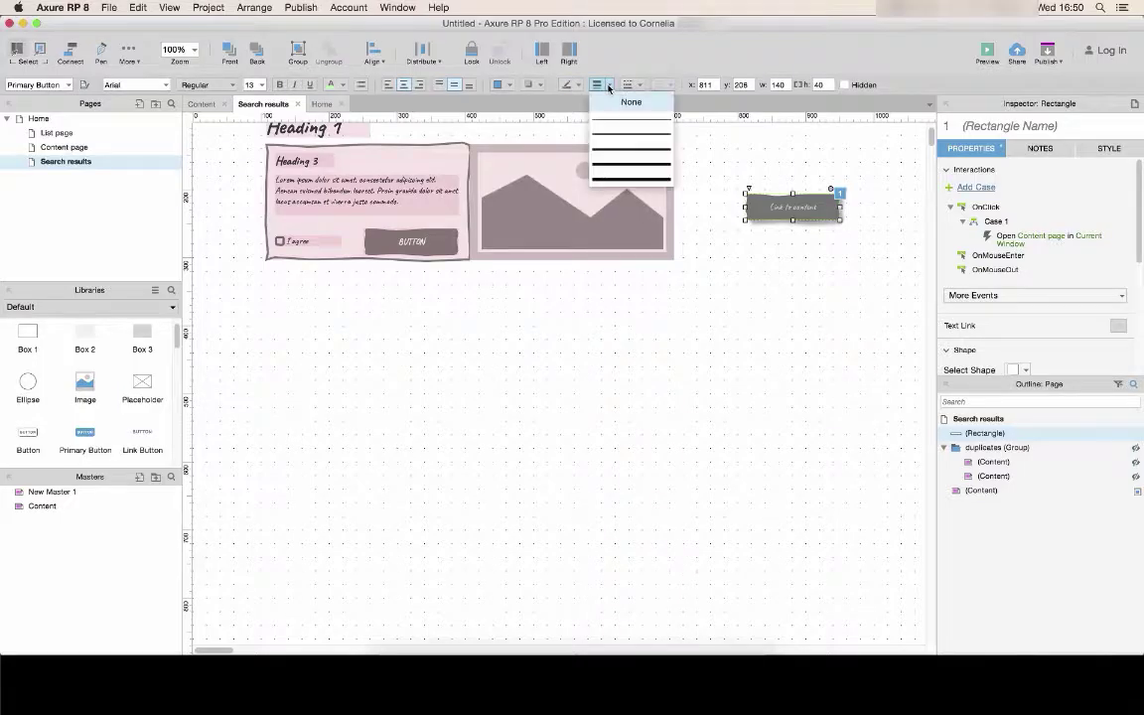
pyautogui.click(620, 178)
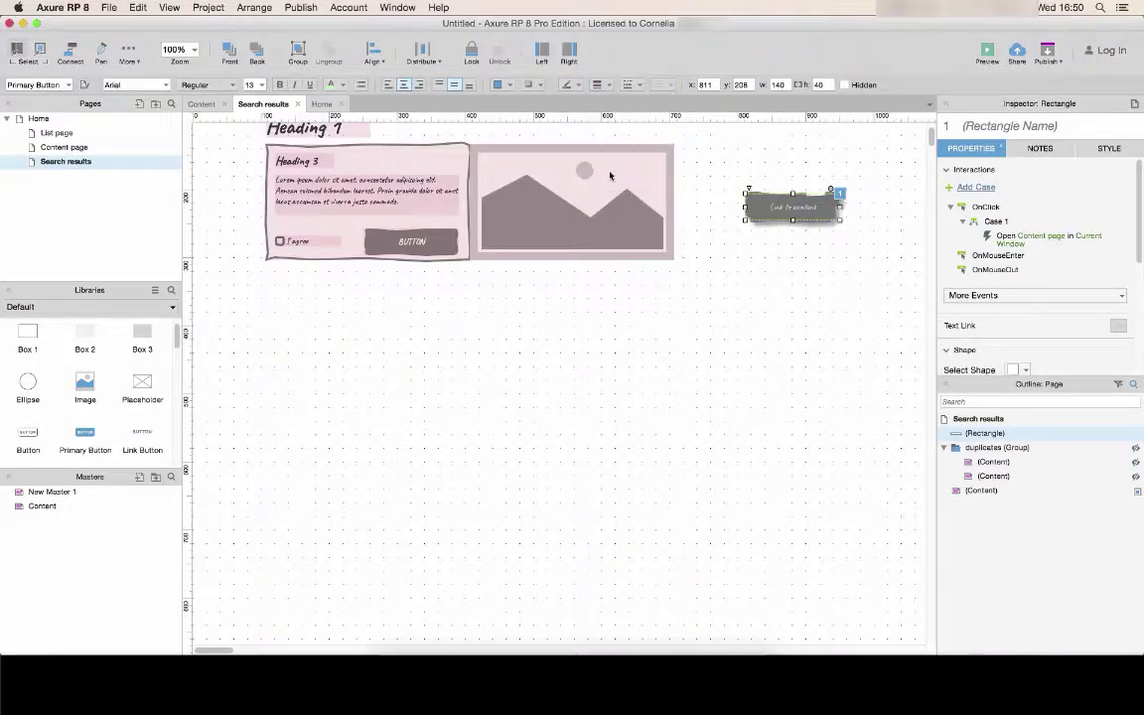
pyautogui.click(580, 88)
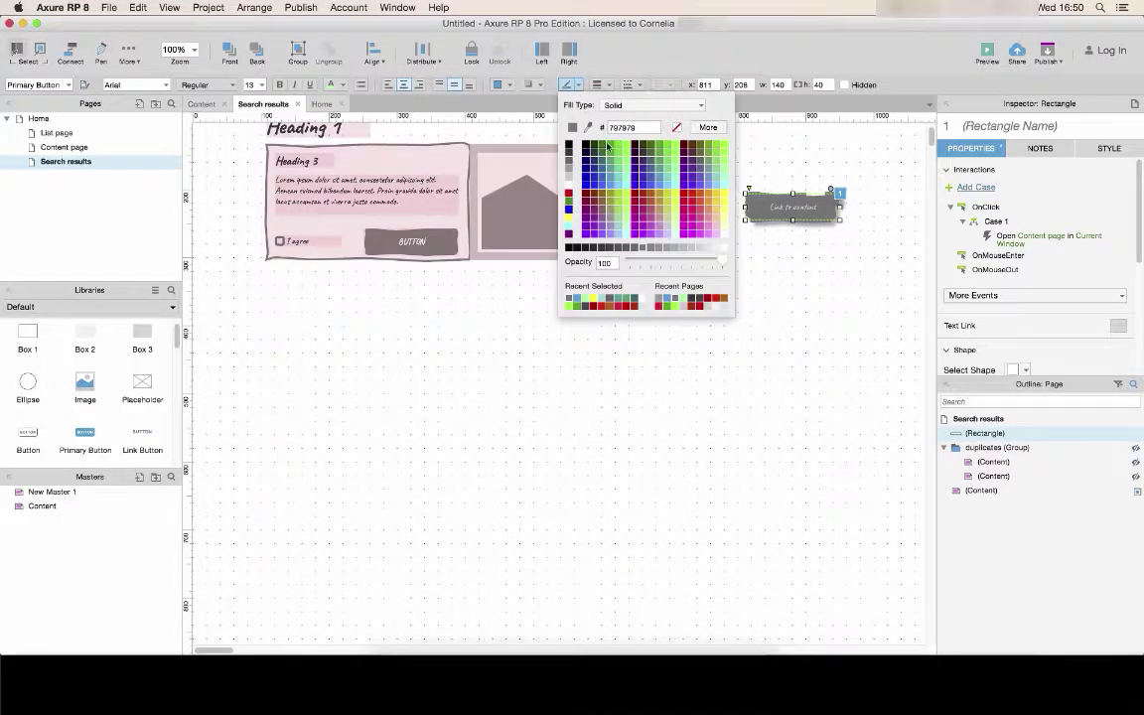
pyautogui.click(569, 146)
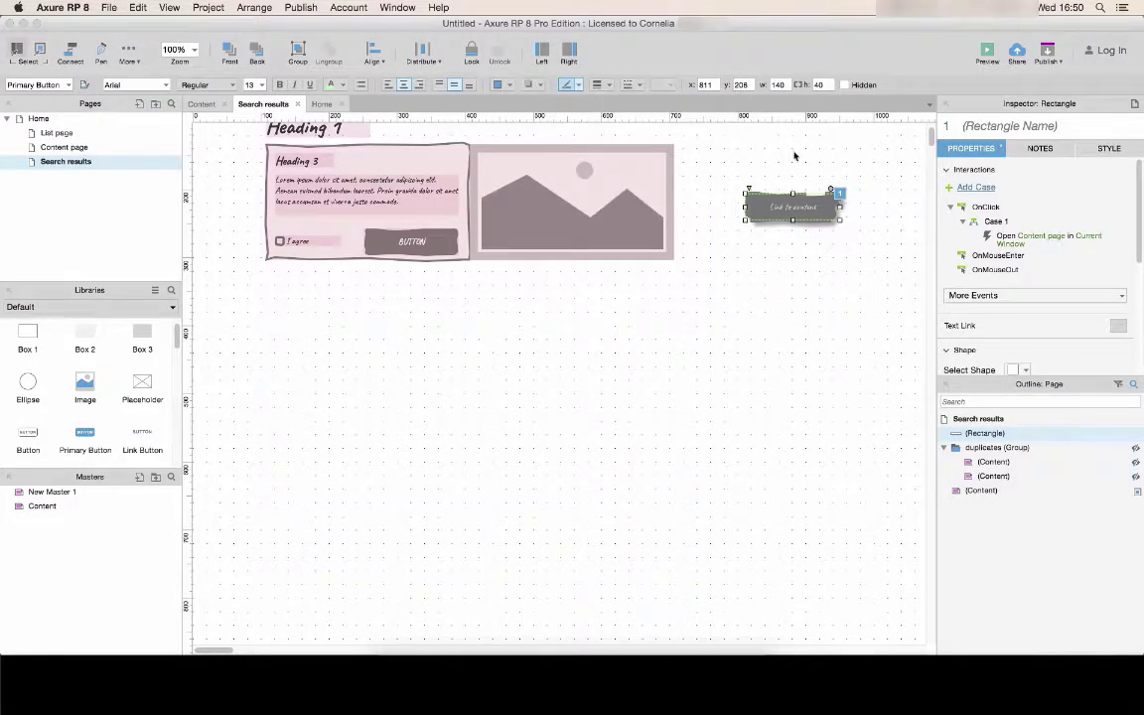
pyautogui.click(814, 184)
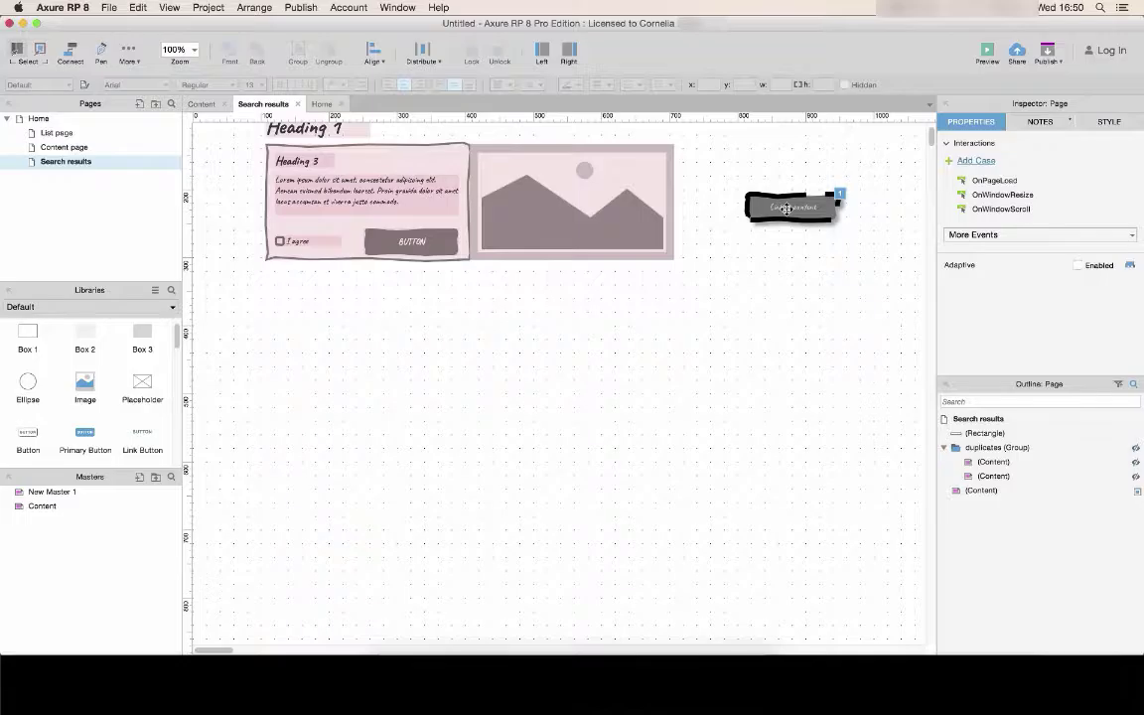
pyautogui.click(792, 206)
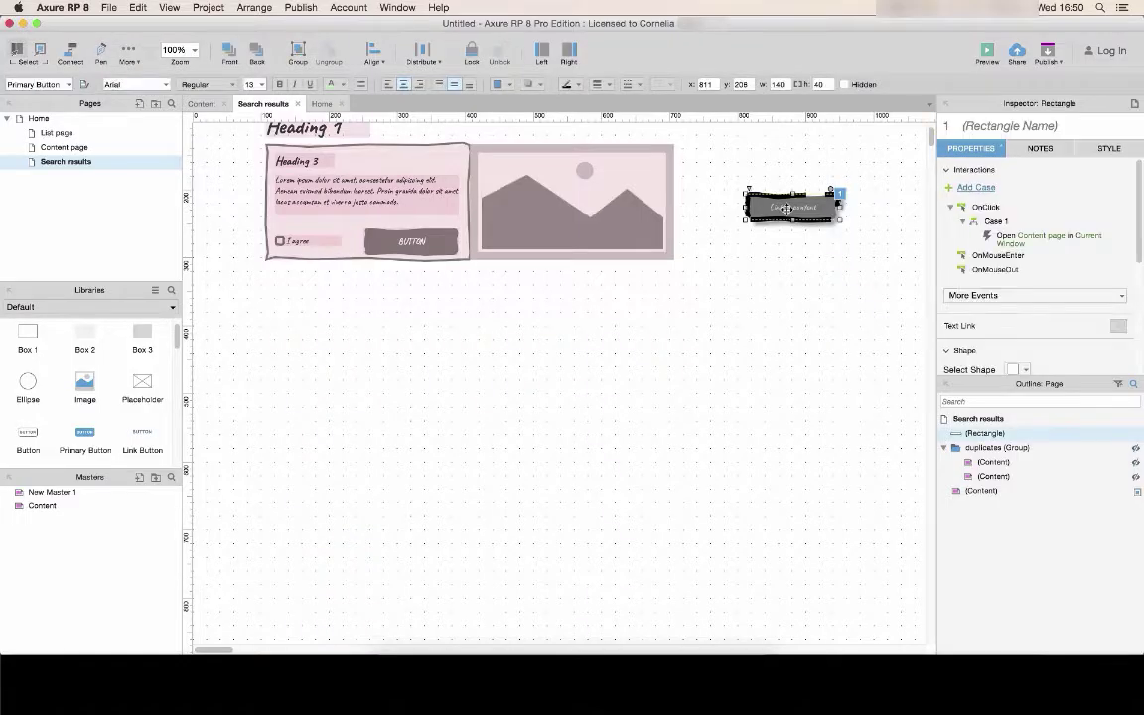
# Preview in Safari, confirm Link to content opens Content, return to Search results, highlight interactions.
pyautogui.click(986, 51)
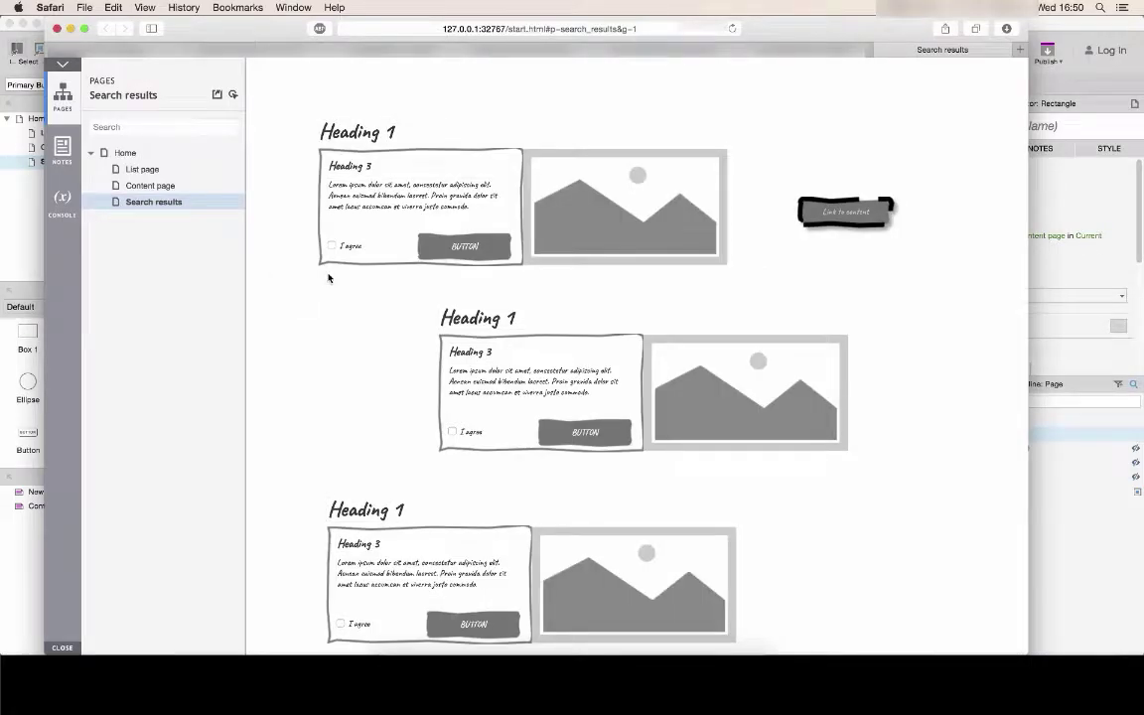
pyautogui.click(847, 215)
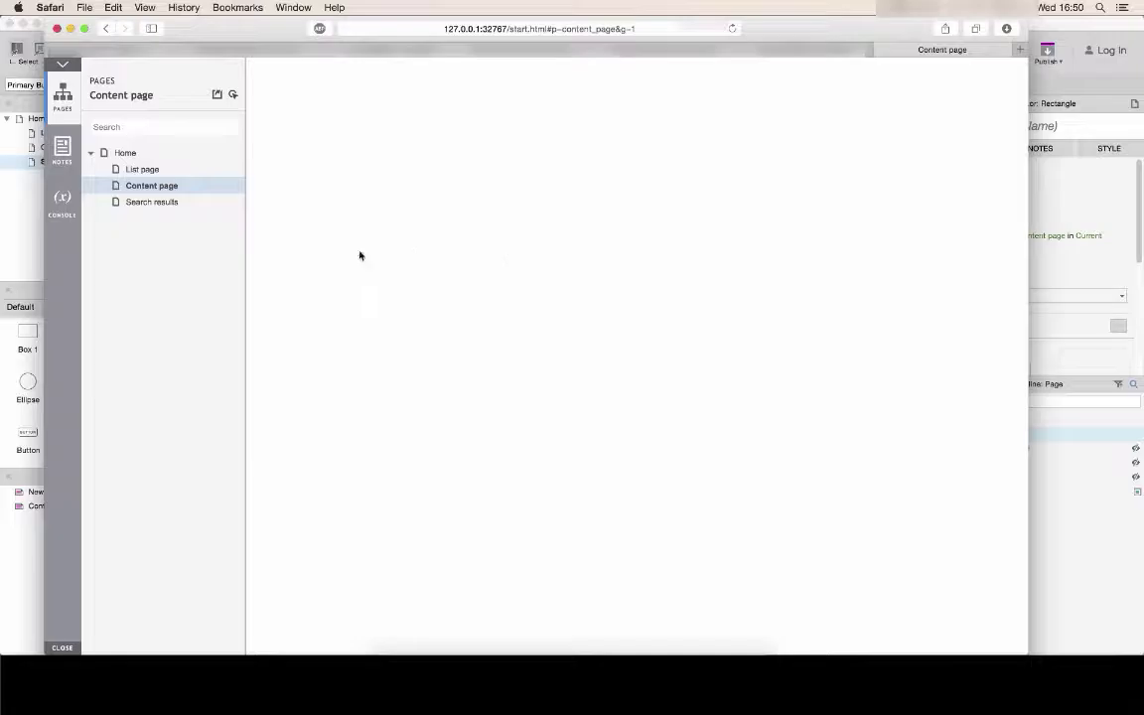
pyautogui.click(166, 202)
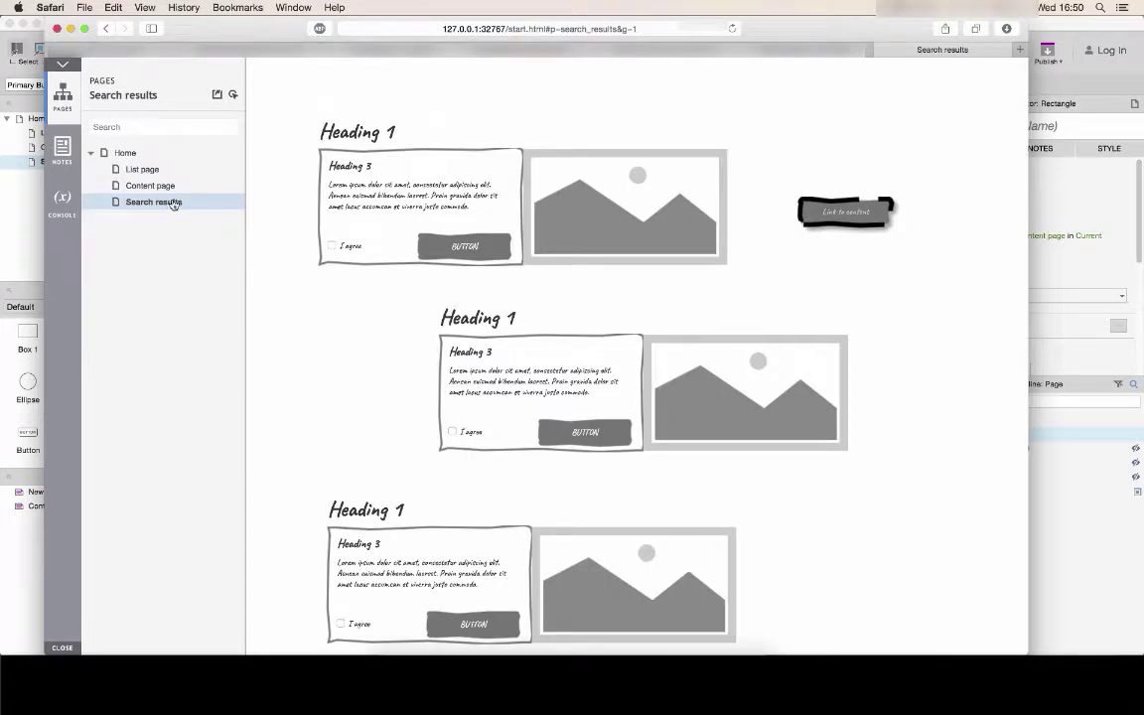
pyautogui.click(234, 97)
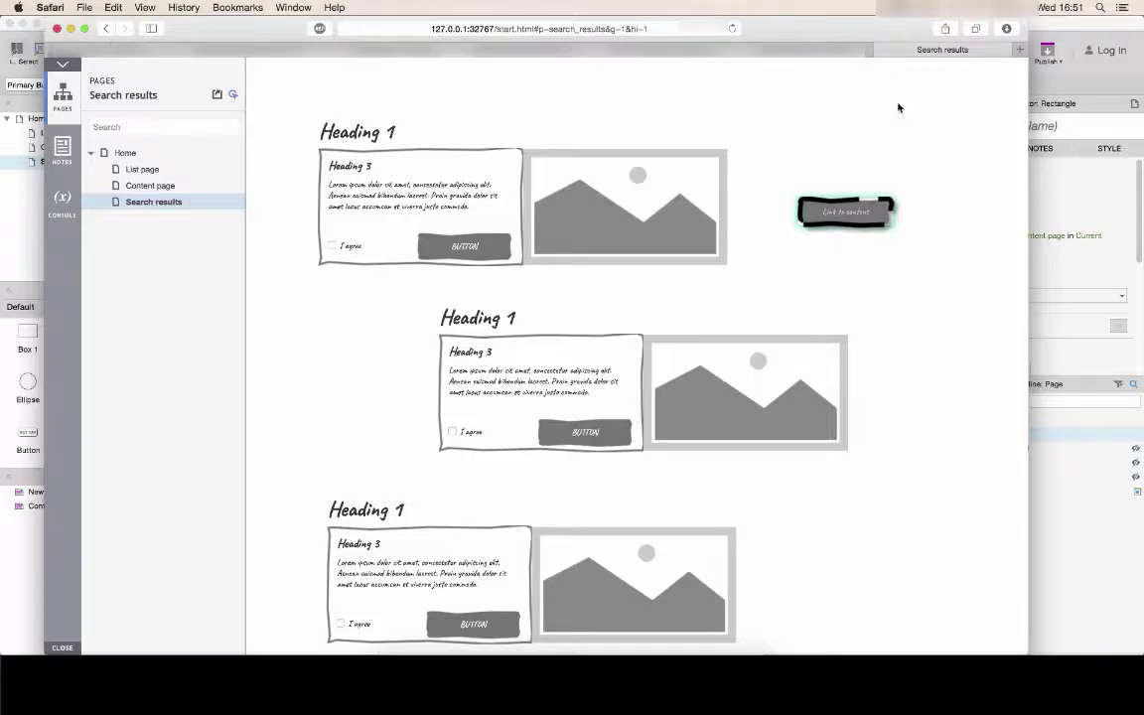
# Generate the prototype's HTML files using the default publish settings.
pyautogui.click(1081, 84)
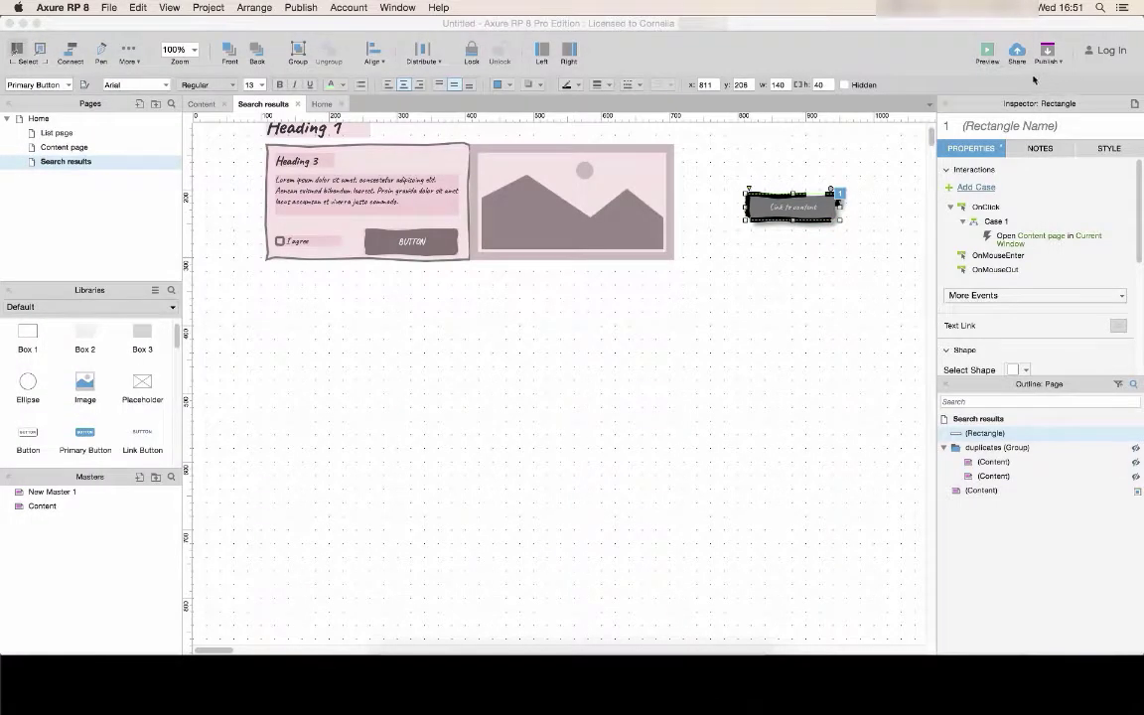
pyautogui.click(1047, 54)
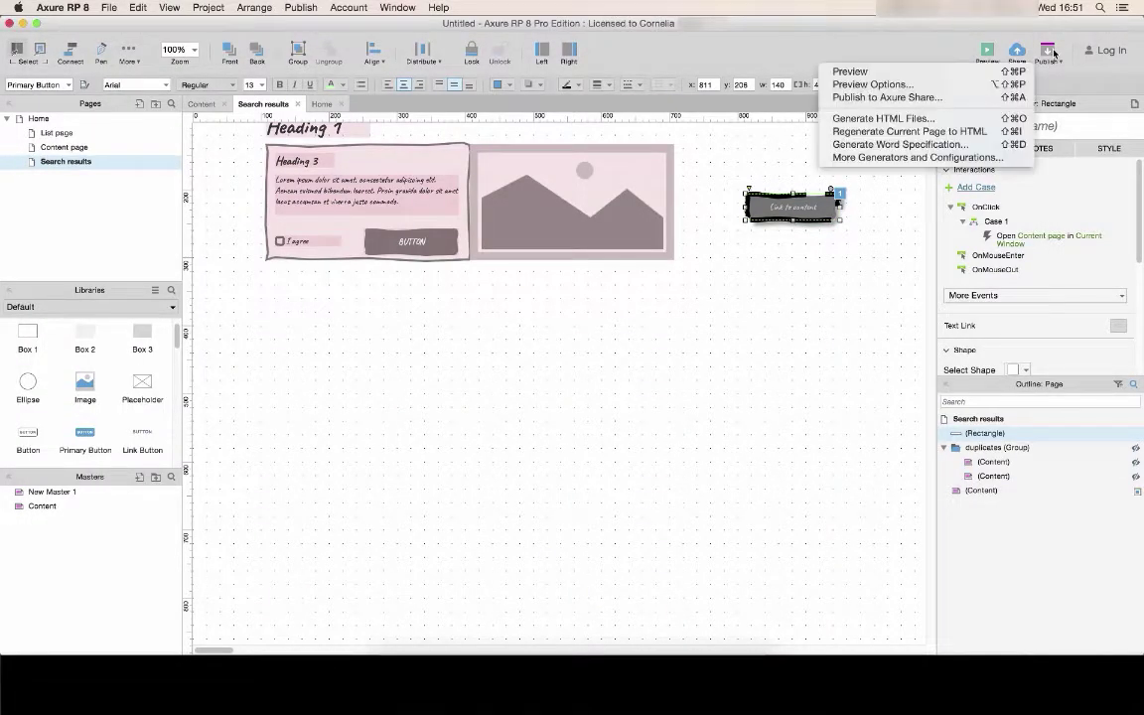
pyautogui.click(957, 118)
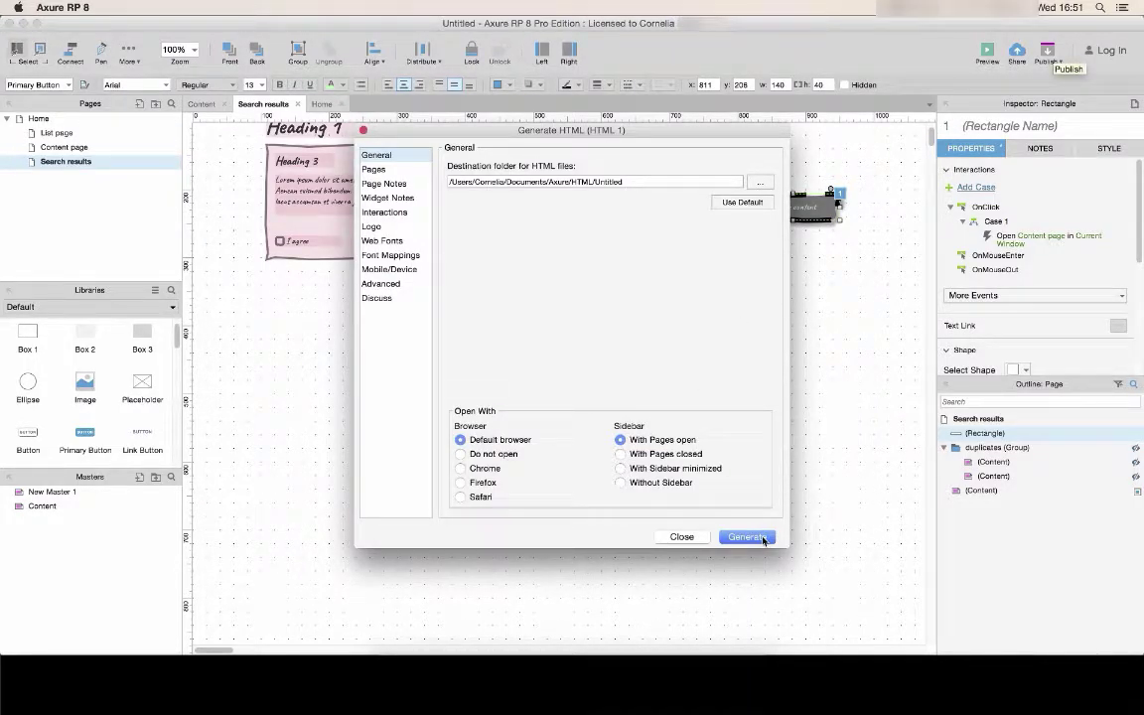
pyautogui.click(763, 537)
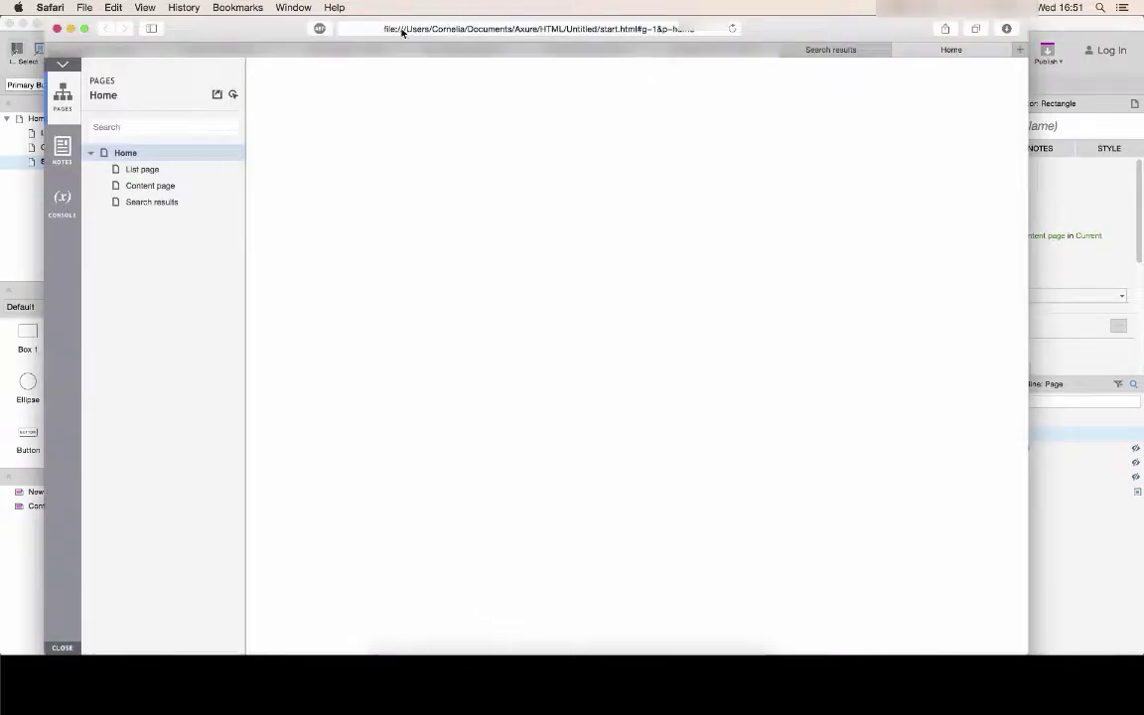
# Switch to the published prototype tab and open its Search results page.
pyautogui.click(824, 49)
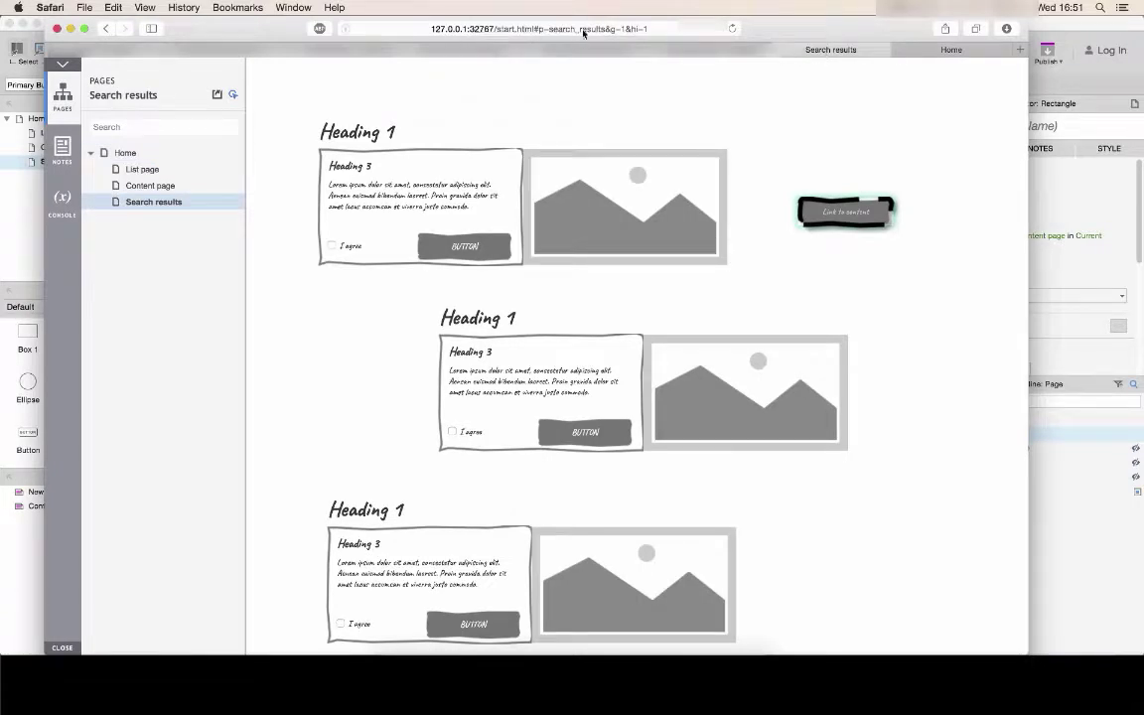
pyautogui.click(943, 50)
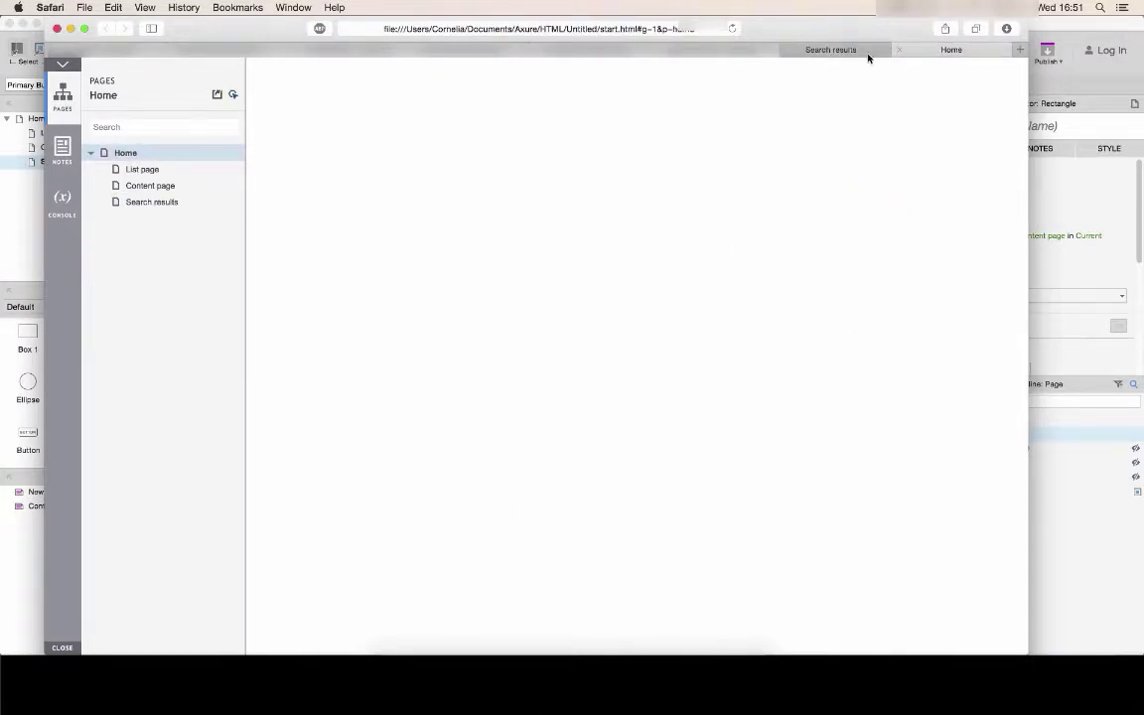
pyautogui.click(158, 203)
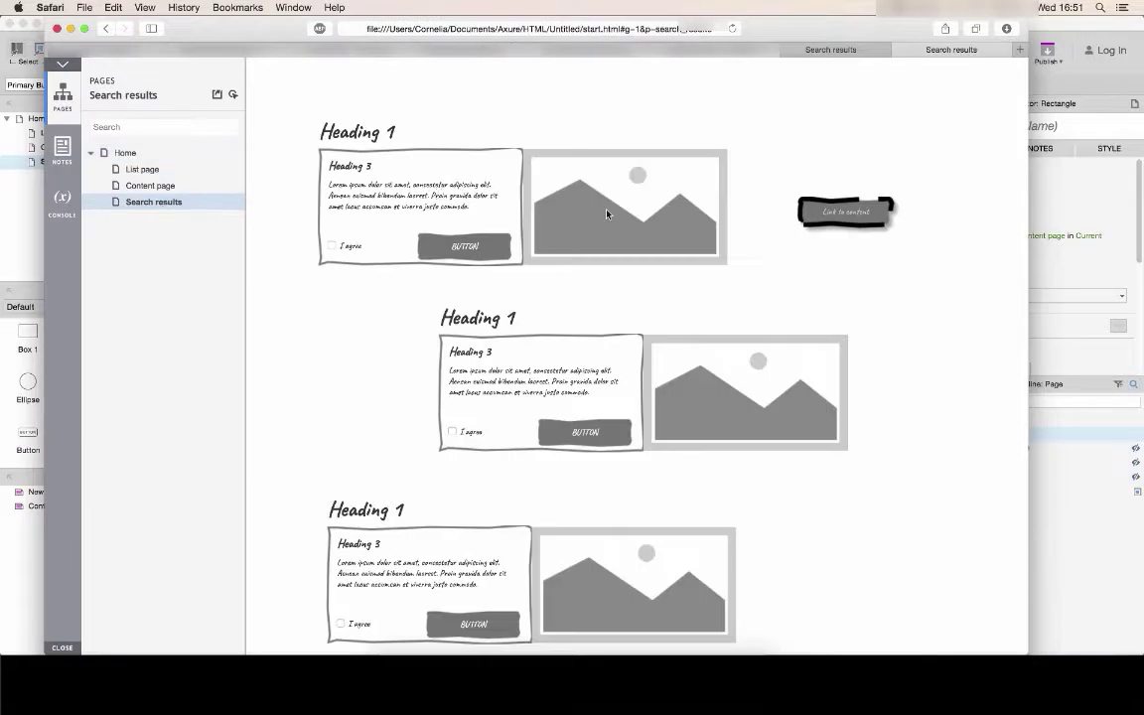
# Move the top Content instance down and right, then preview the page.
pyautogui.click(1092, 76)
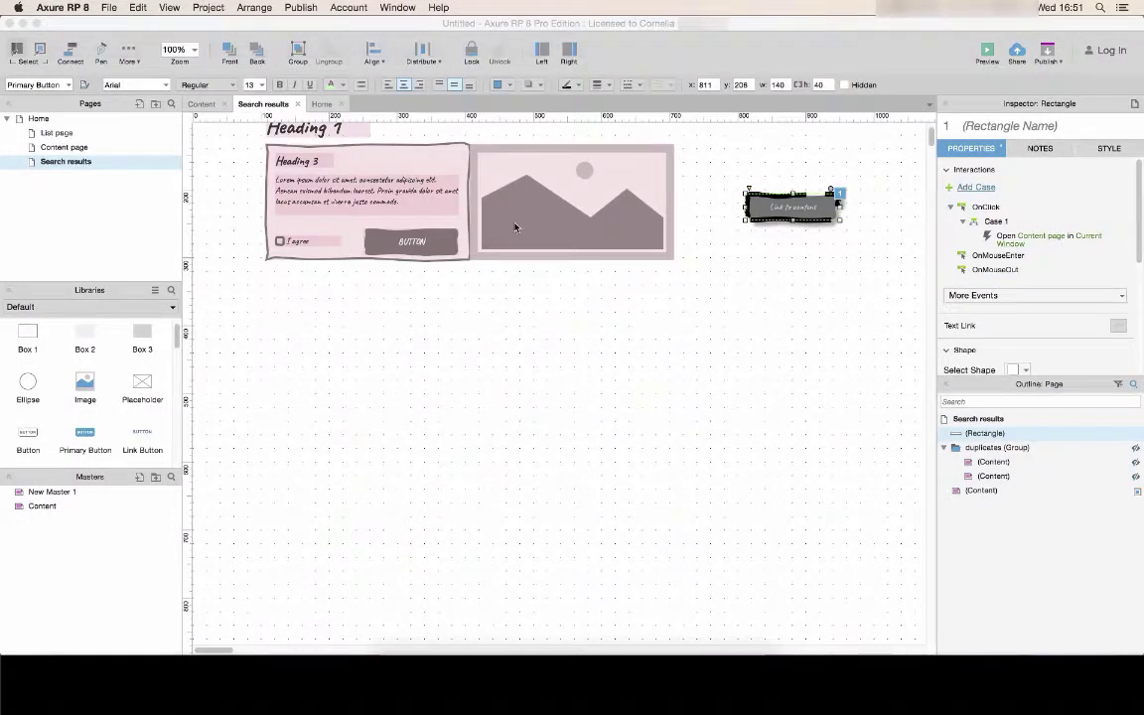
pyautogui.moveTo(418, 159); pyautogui.dragTo(435, 295)
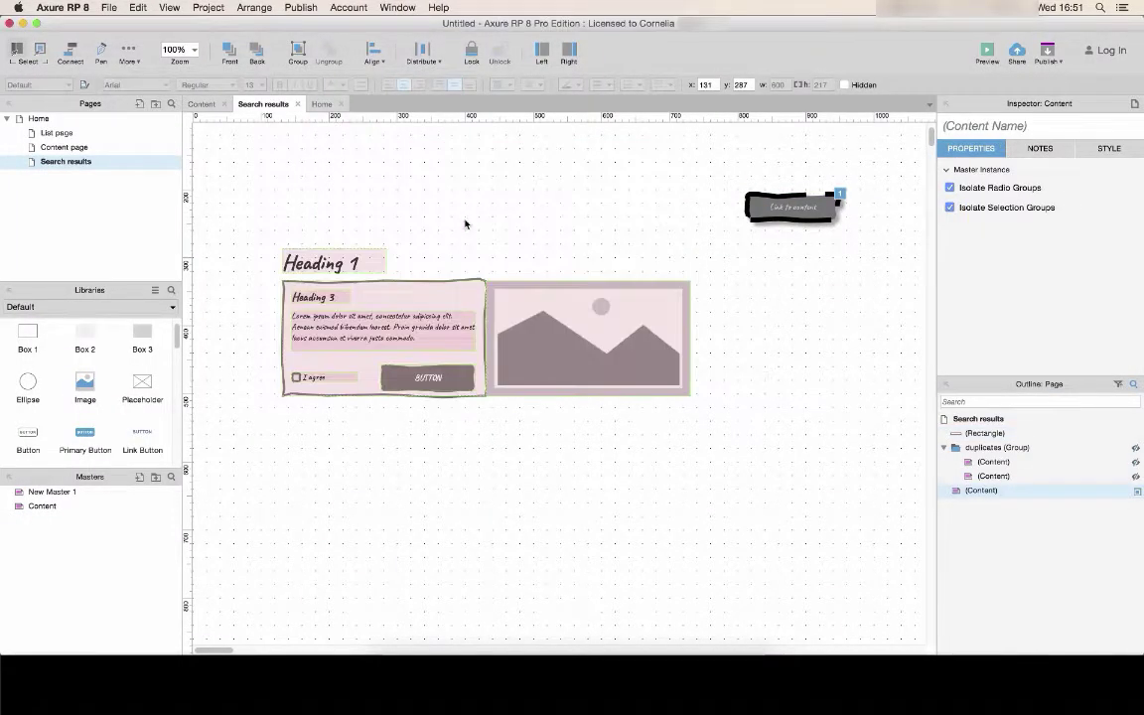
pyautogui.press('super+period')
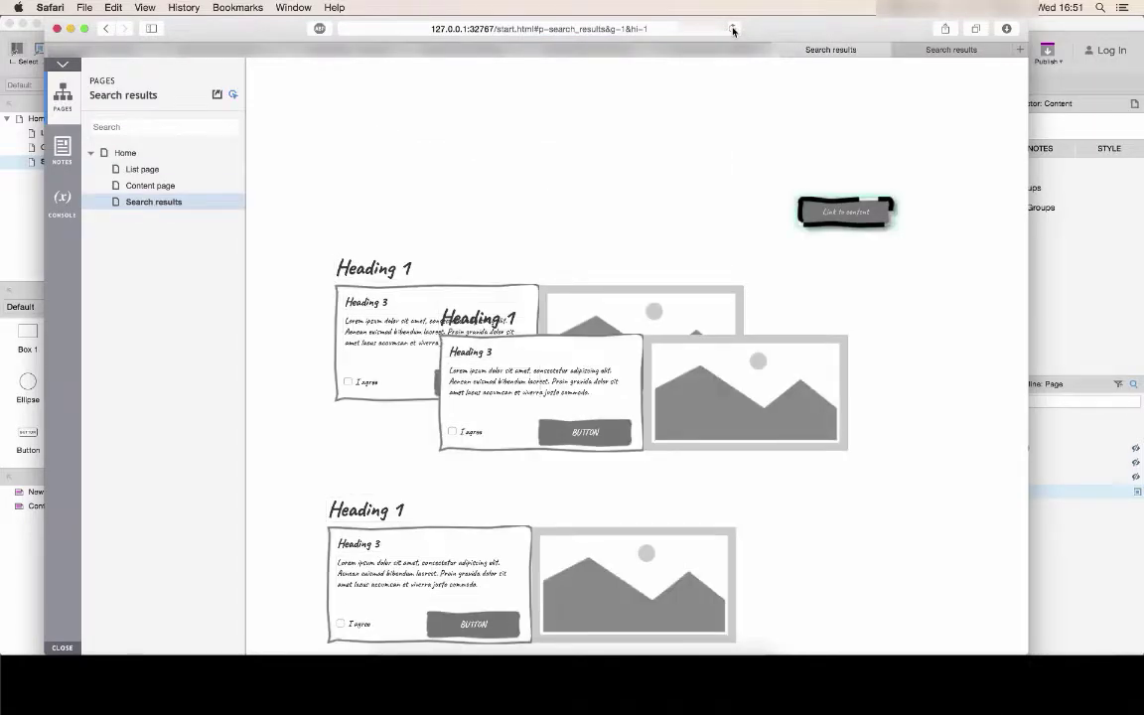
# Unhide the duplicates group and move the first Content instance back up near the top.
pyautogui.click(1088, 139)
pyautogui.click(1136, 447)
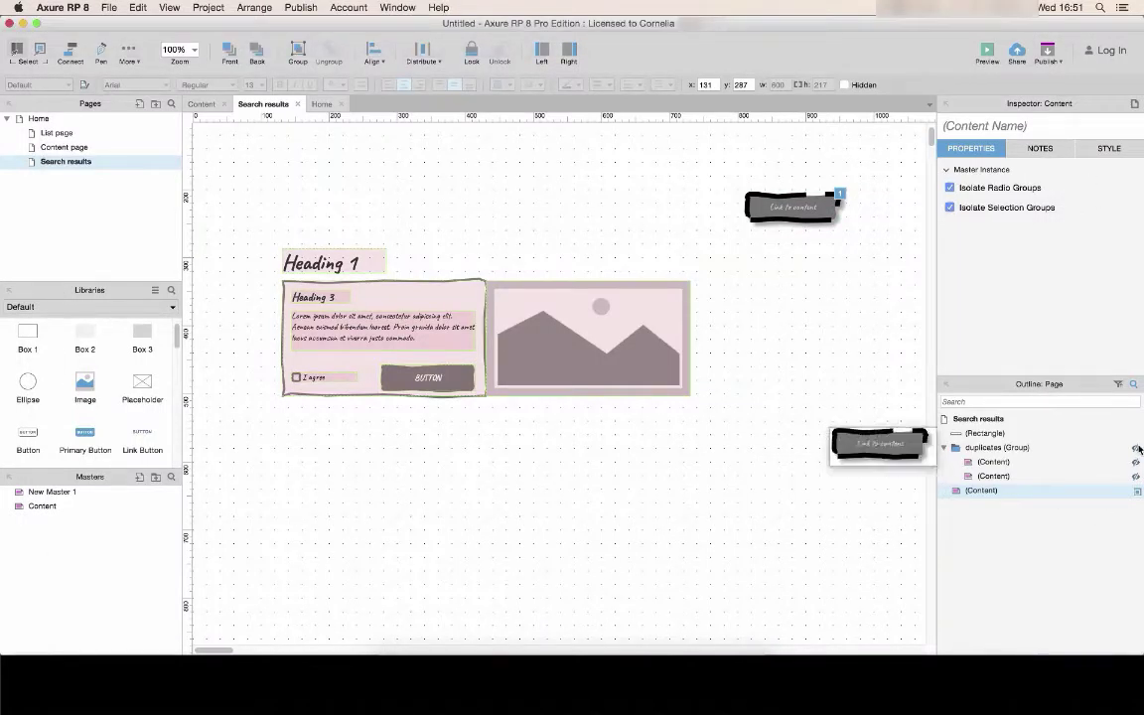
pyautogui.click(1137, 448)
pyautogui.click(1138, 450)
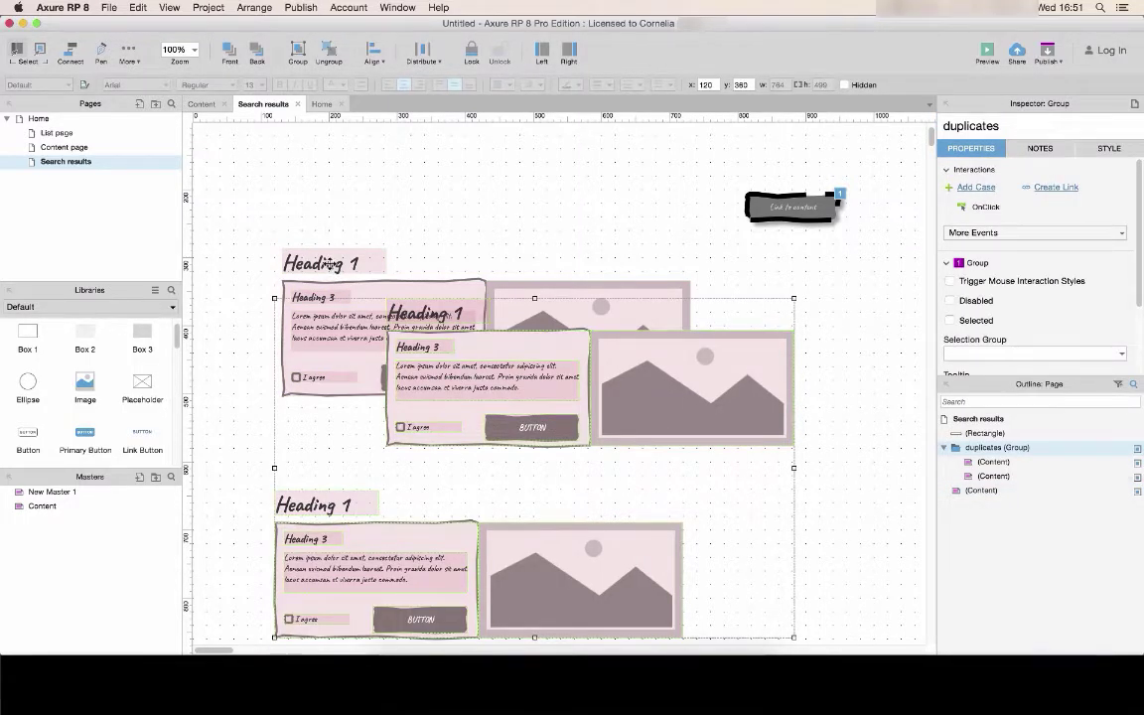
pyautogui.click(315, 159)
pyautogui.moveTo(331, 264); pyautogui.dragTo(318, 160)
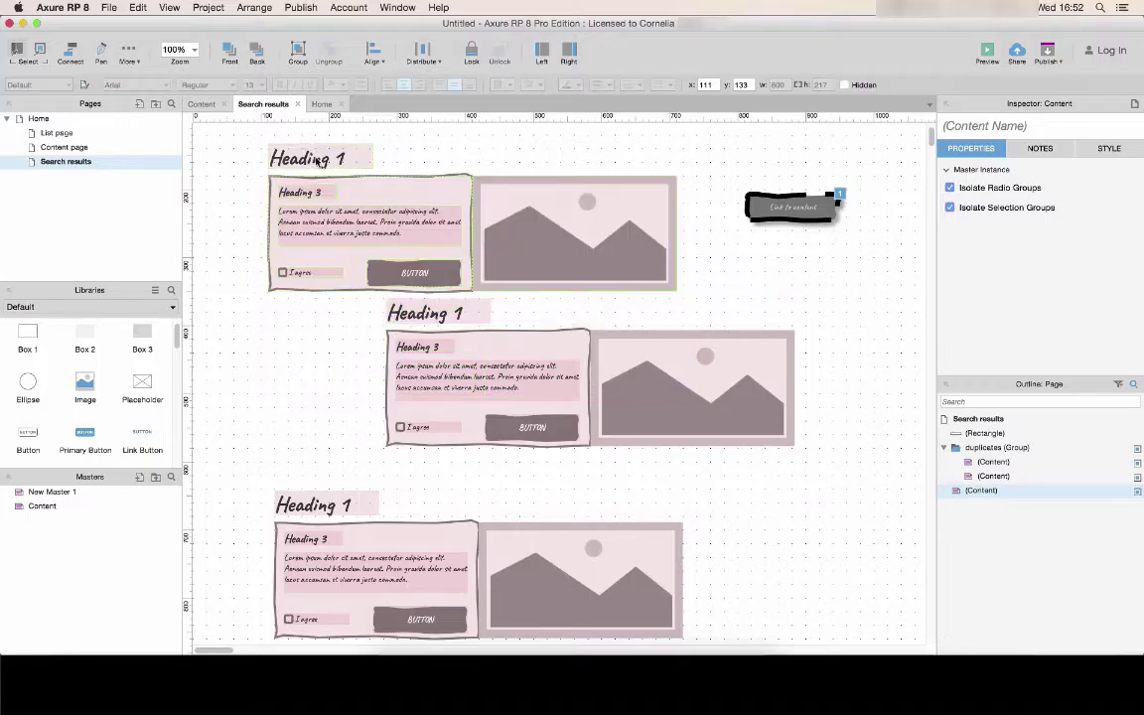
pyautogui.click(248, 212)
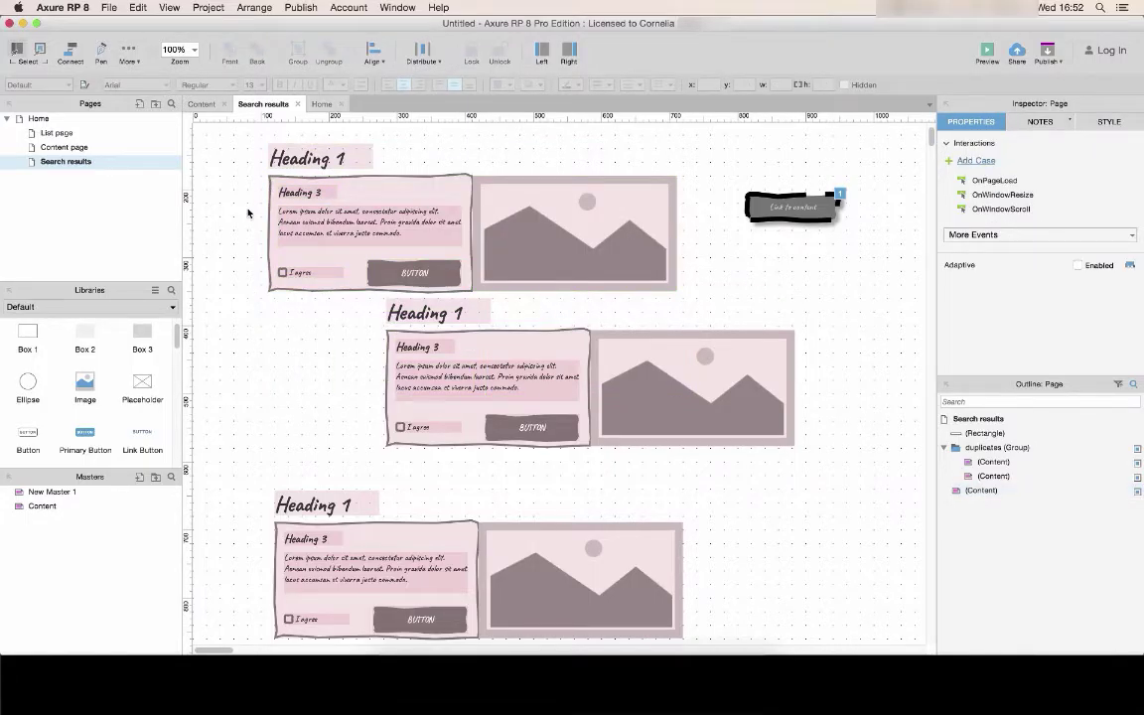